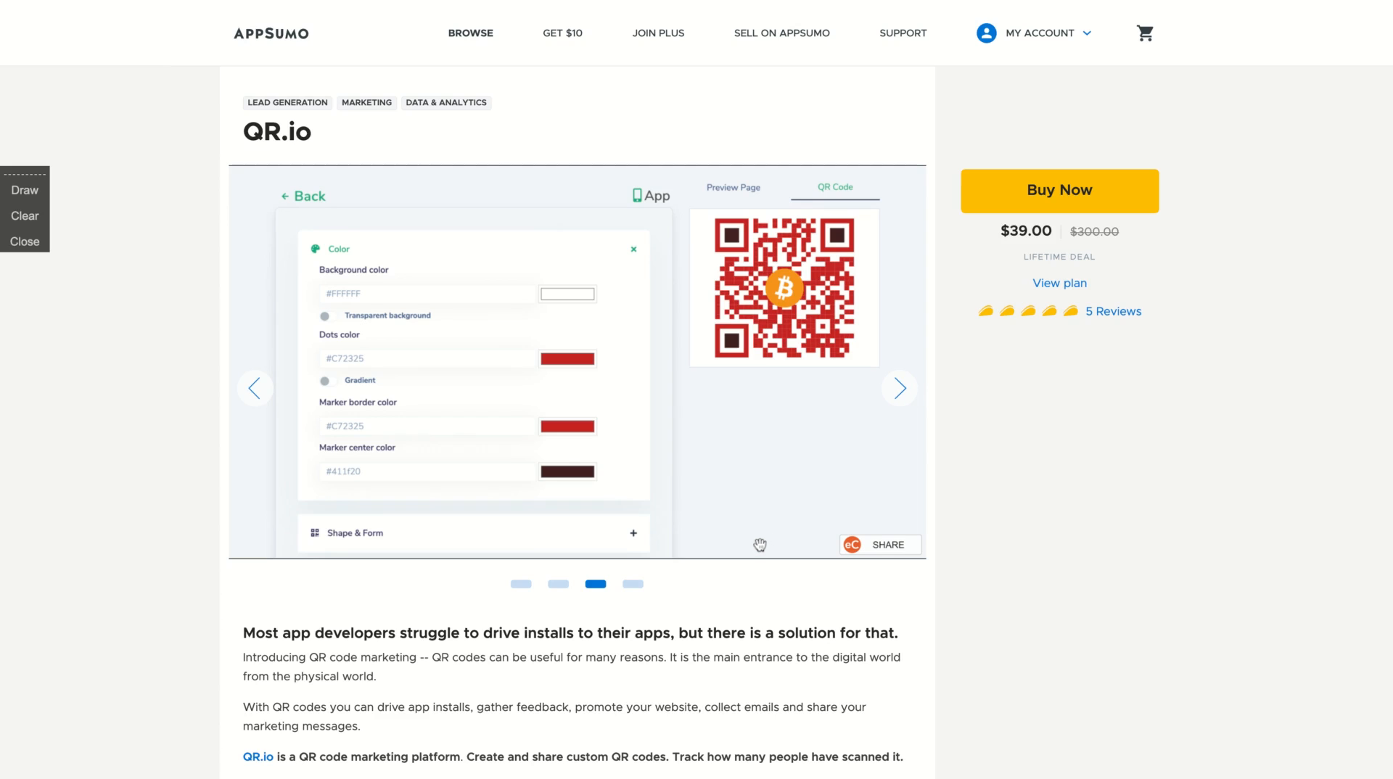
# Examine the customer reviews, pinned founder message and deal terms on the AppSumo offer page for QR.io.
pyautogui.scroll(-20, 760, 545)
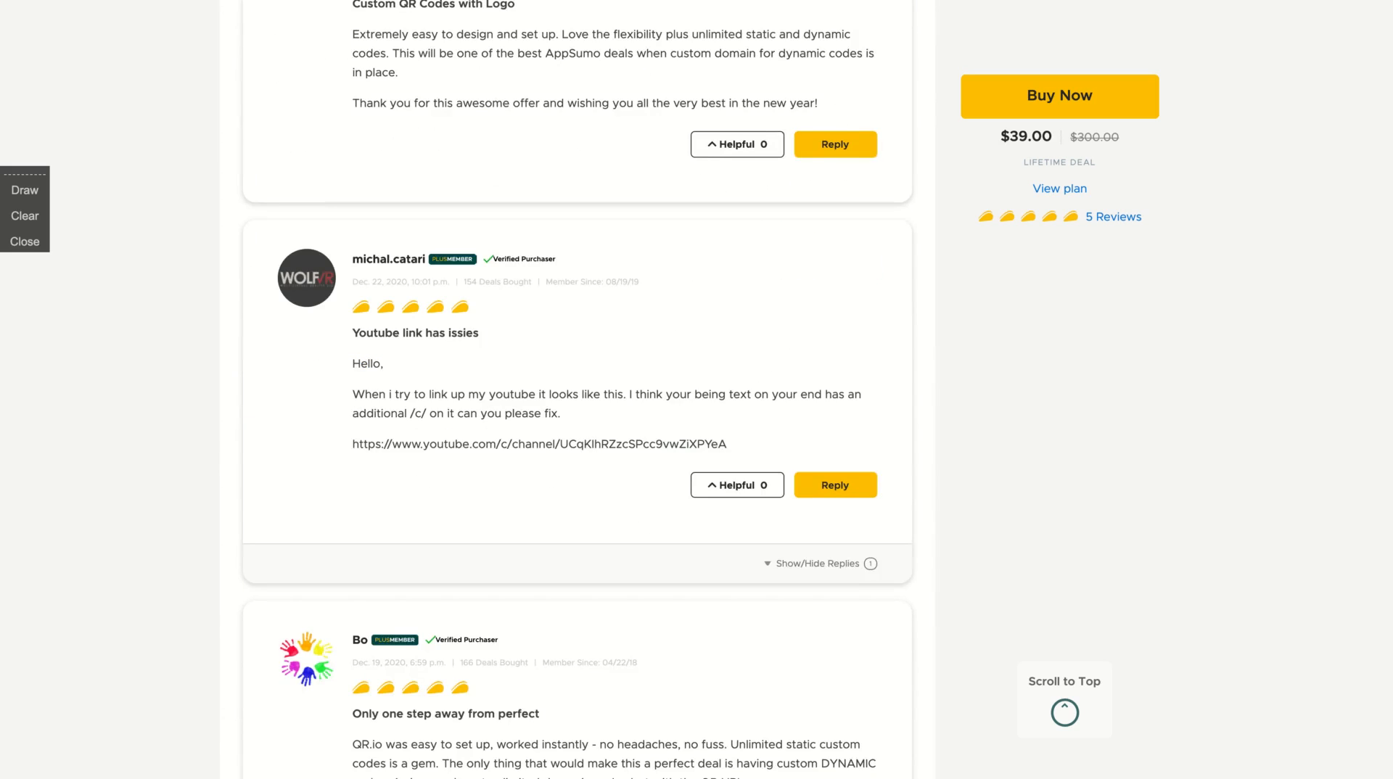
pyautogui.scroll(-1, 577, 389)
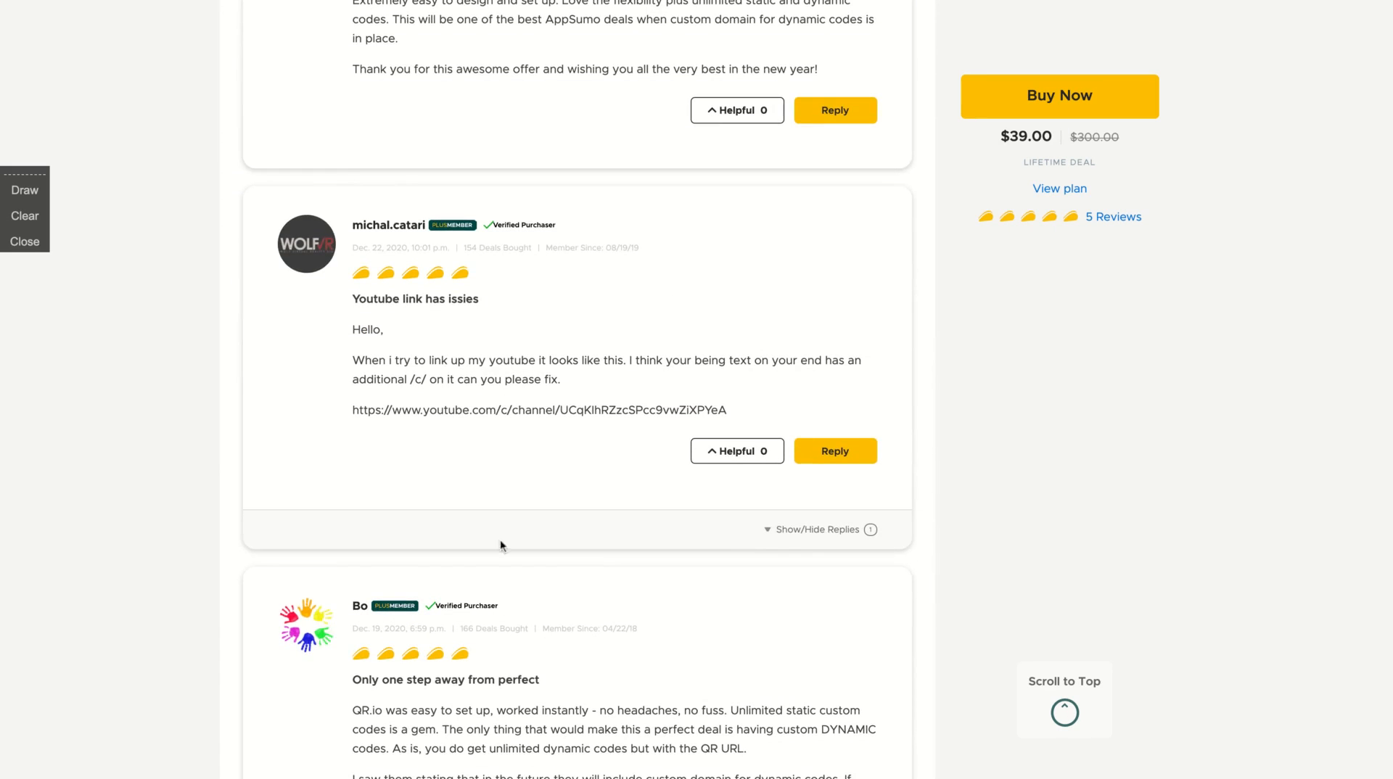
pyautogui.scroll(-3, 501, 545)
pyautogui.scroll(6, 537, 406)
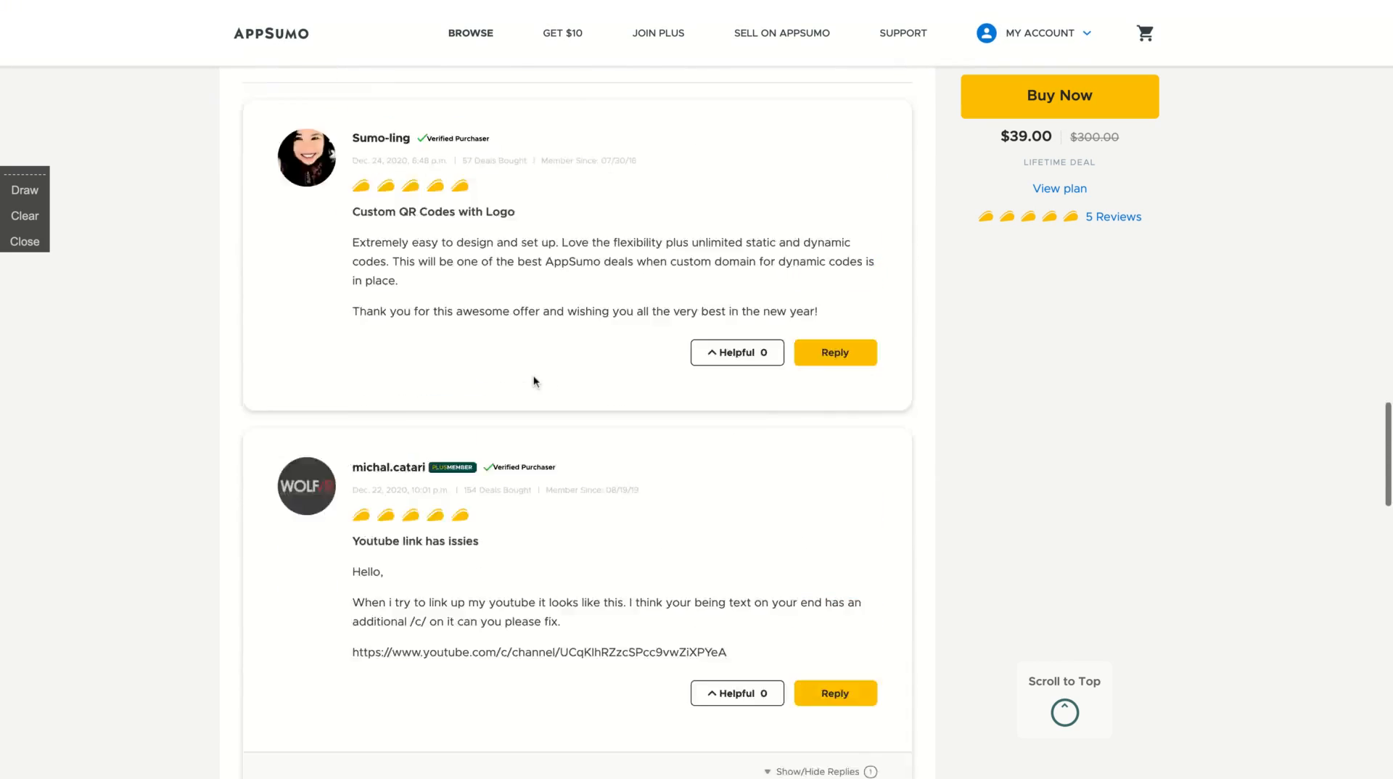
pyautogui.scroll(12, 533, 376)
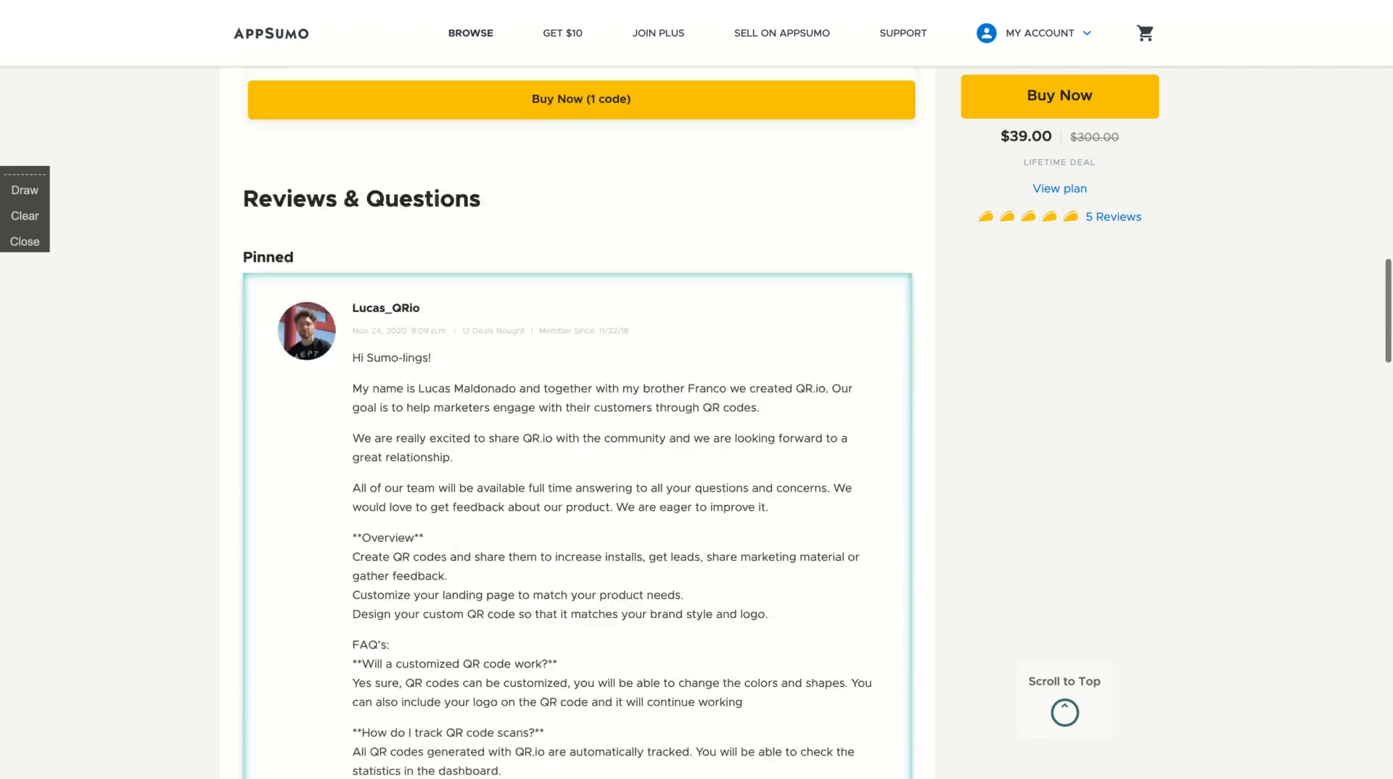
pyautogui.scroll(10, 581, 421)
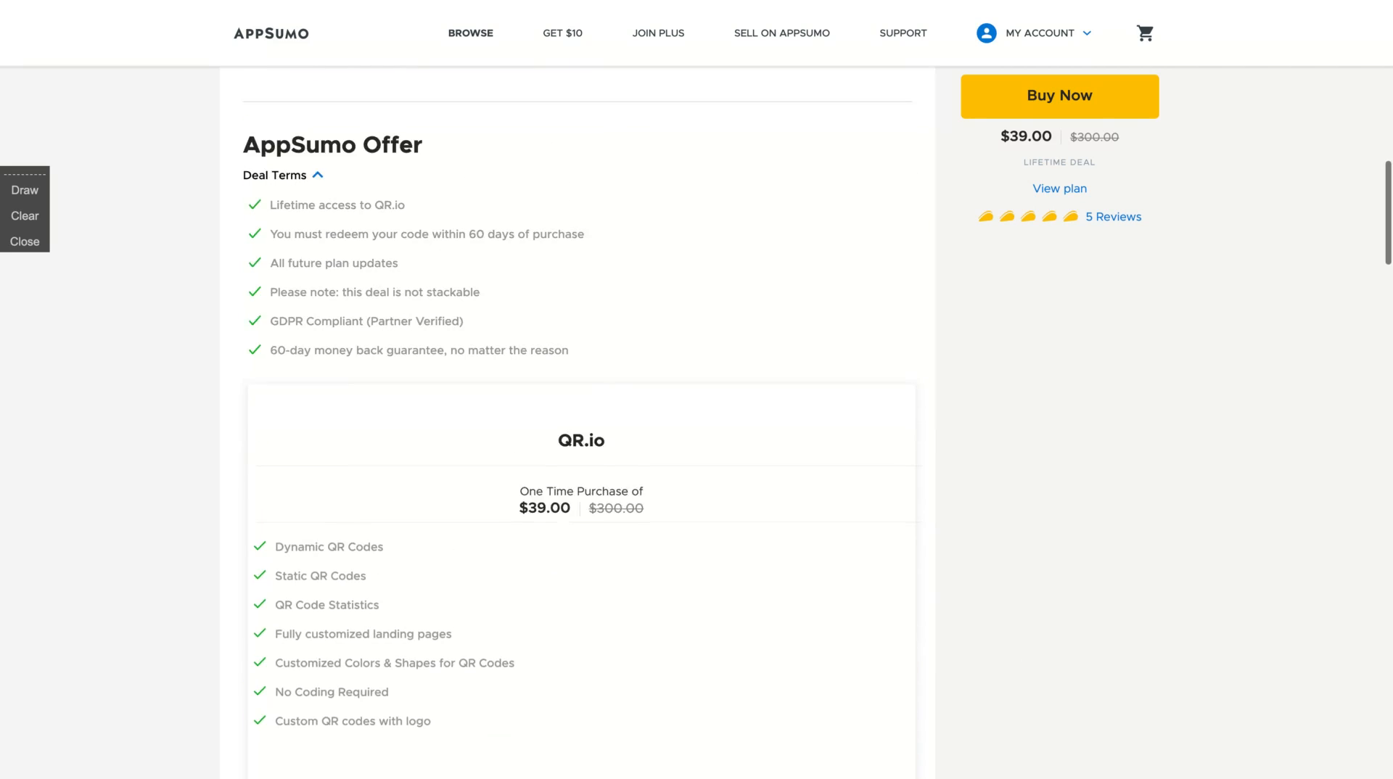
pyautogui.scroll(-1, 675, 262)
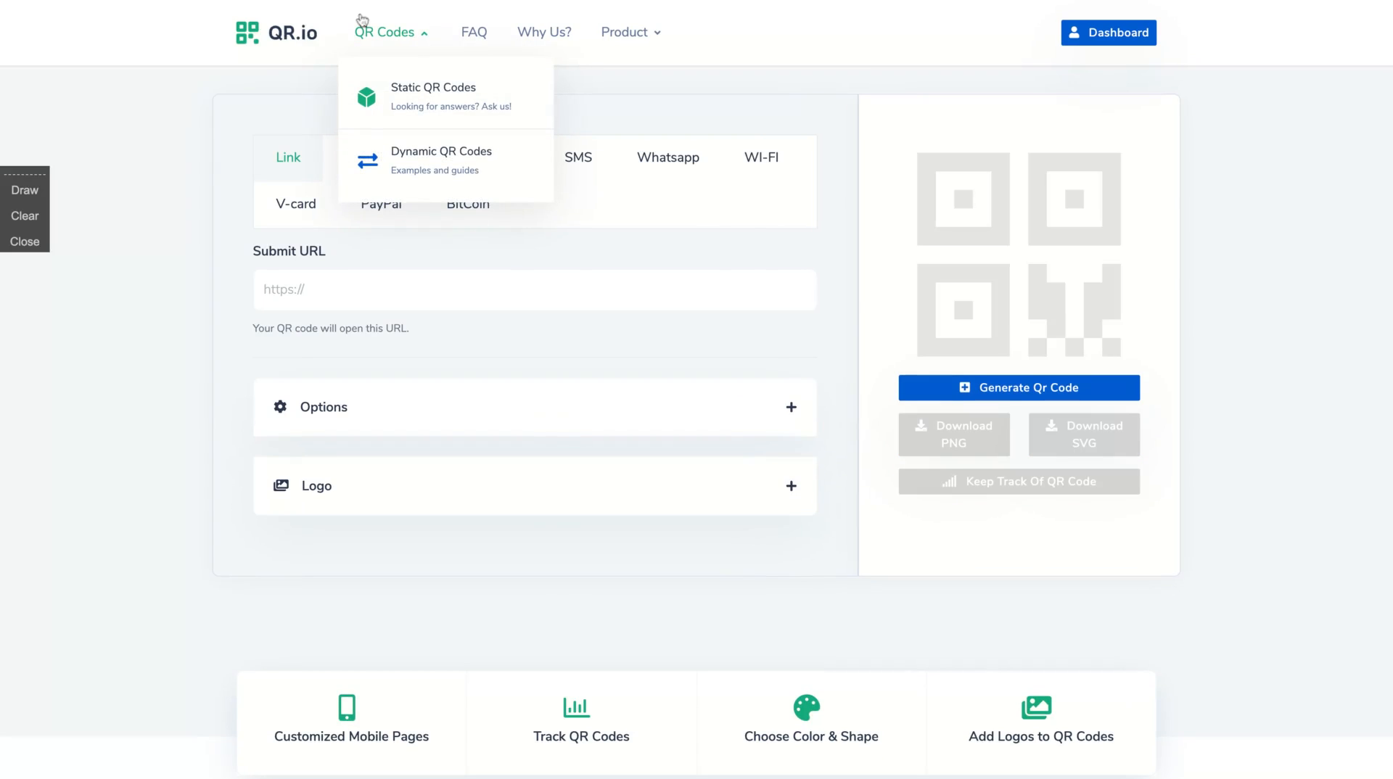
# Look over the QR.io home page's code generator and feature highlights, and open the account dashboard.
pyautogui.scroll(-2, 469, 360)
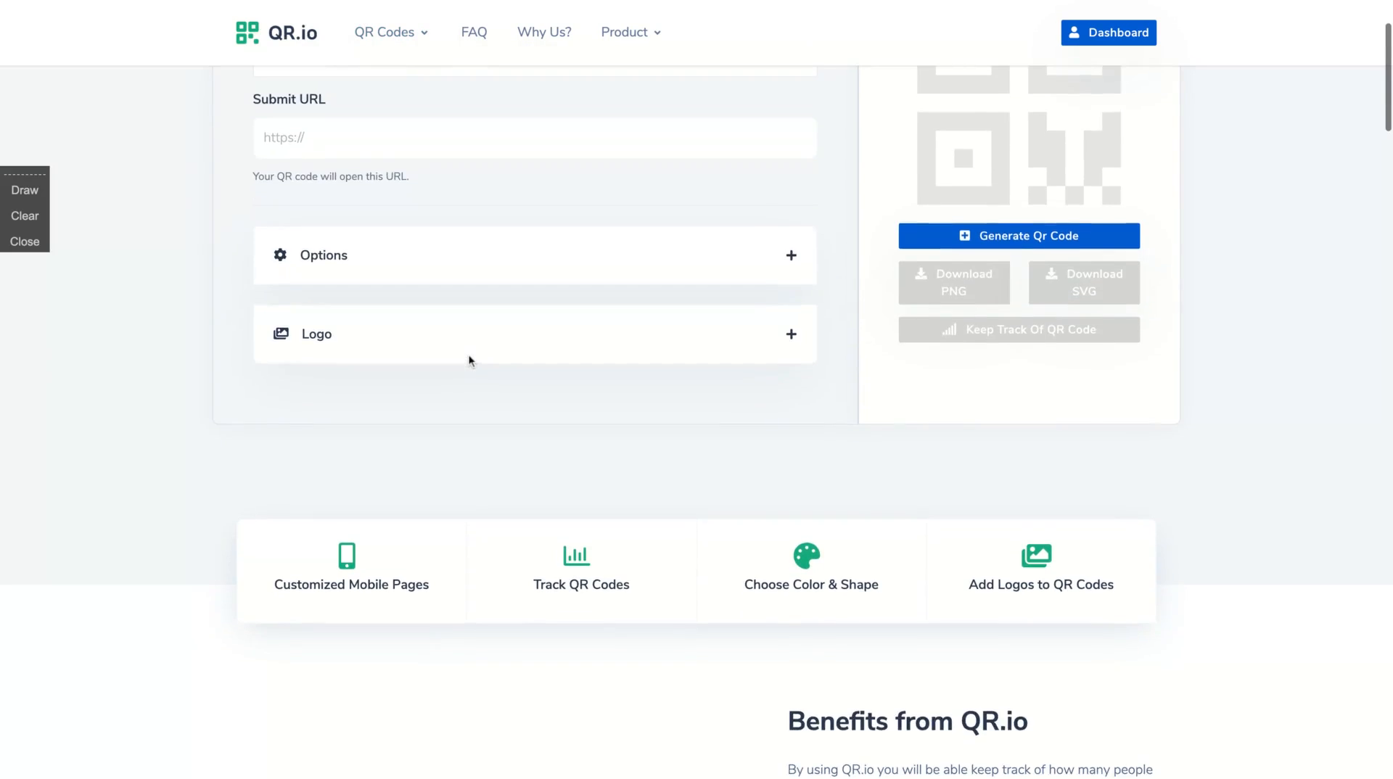
pyautogui.scroll(1, 469, 360)
pyautogui.scroll(-1, 470, 361)
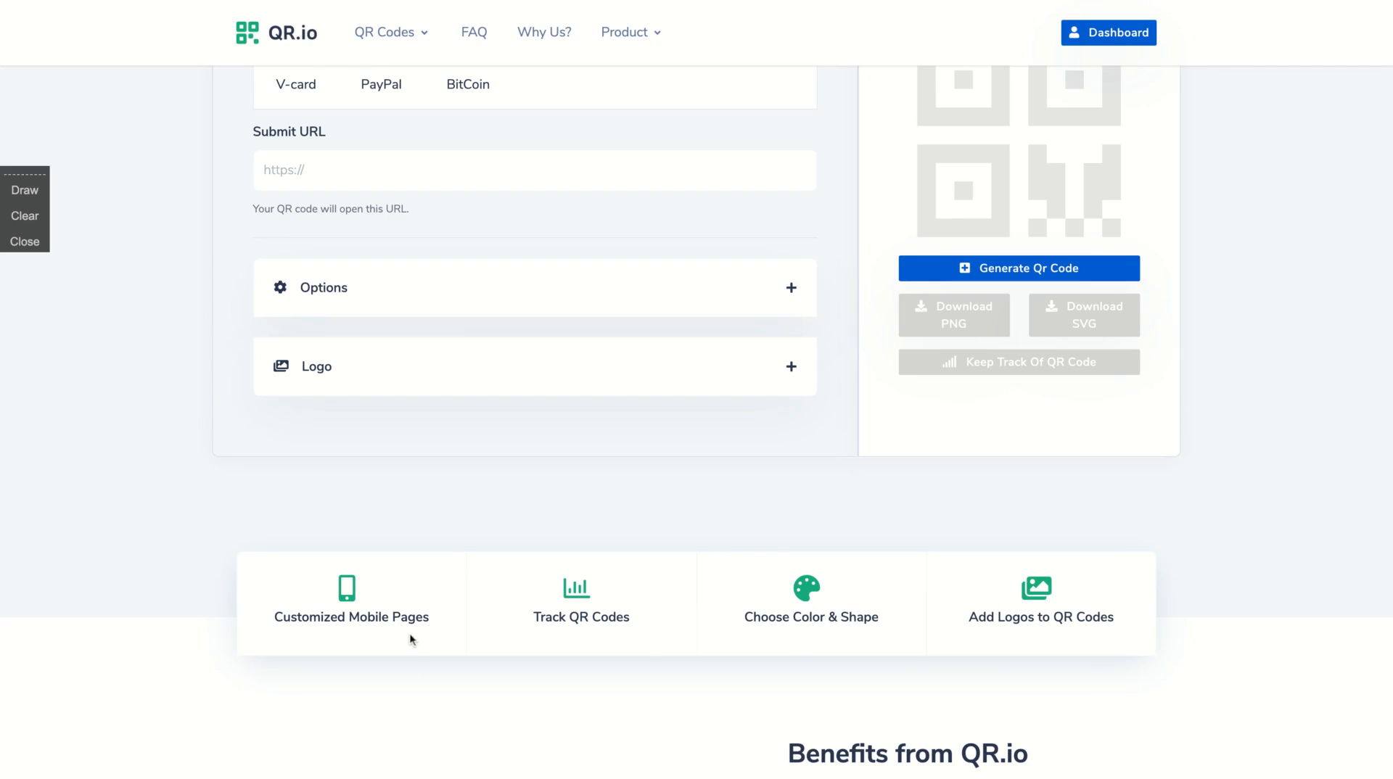
pyautogui.scroll(2, 528, 521)
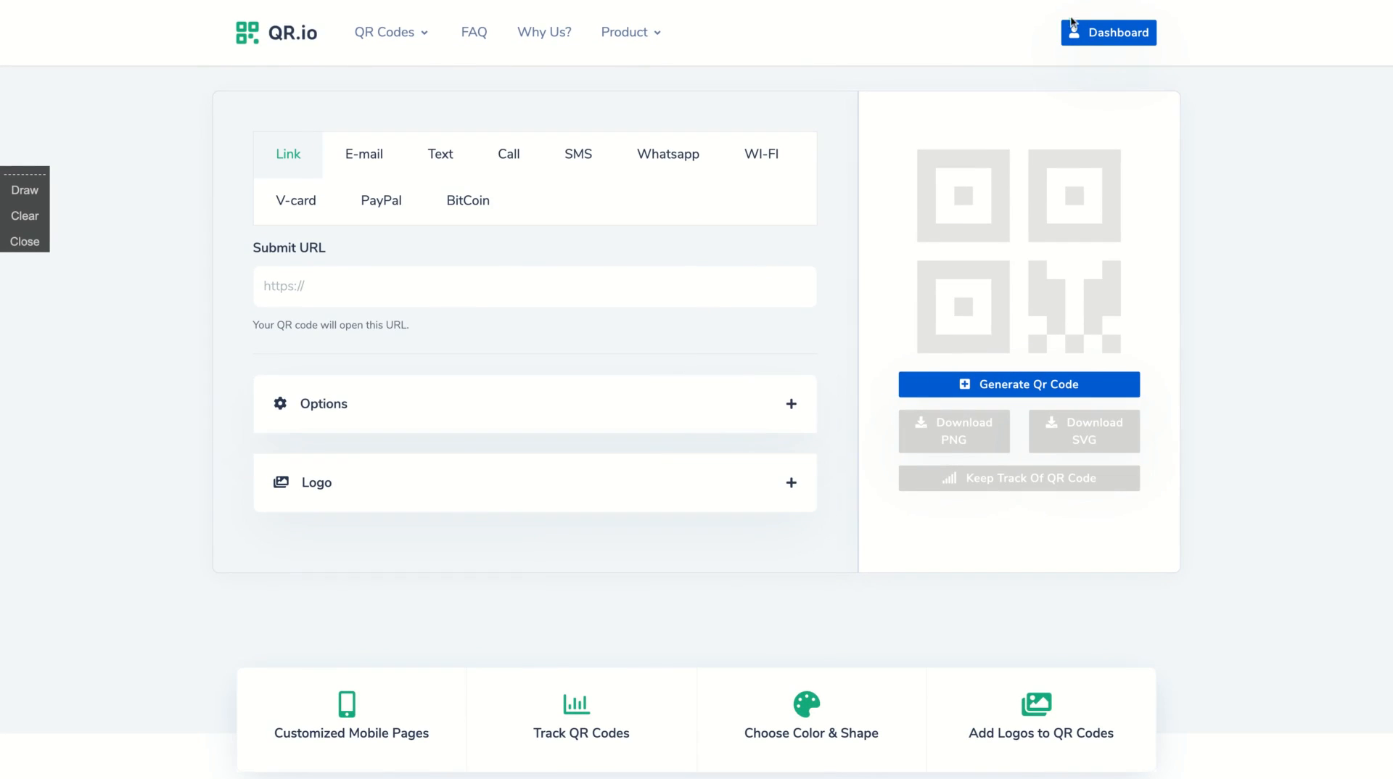
pyautogui.click(1102, 33)
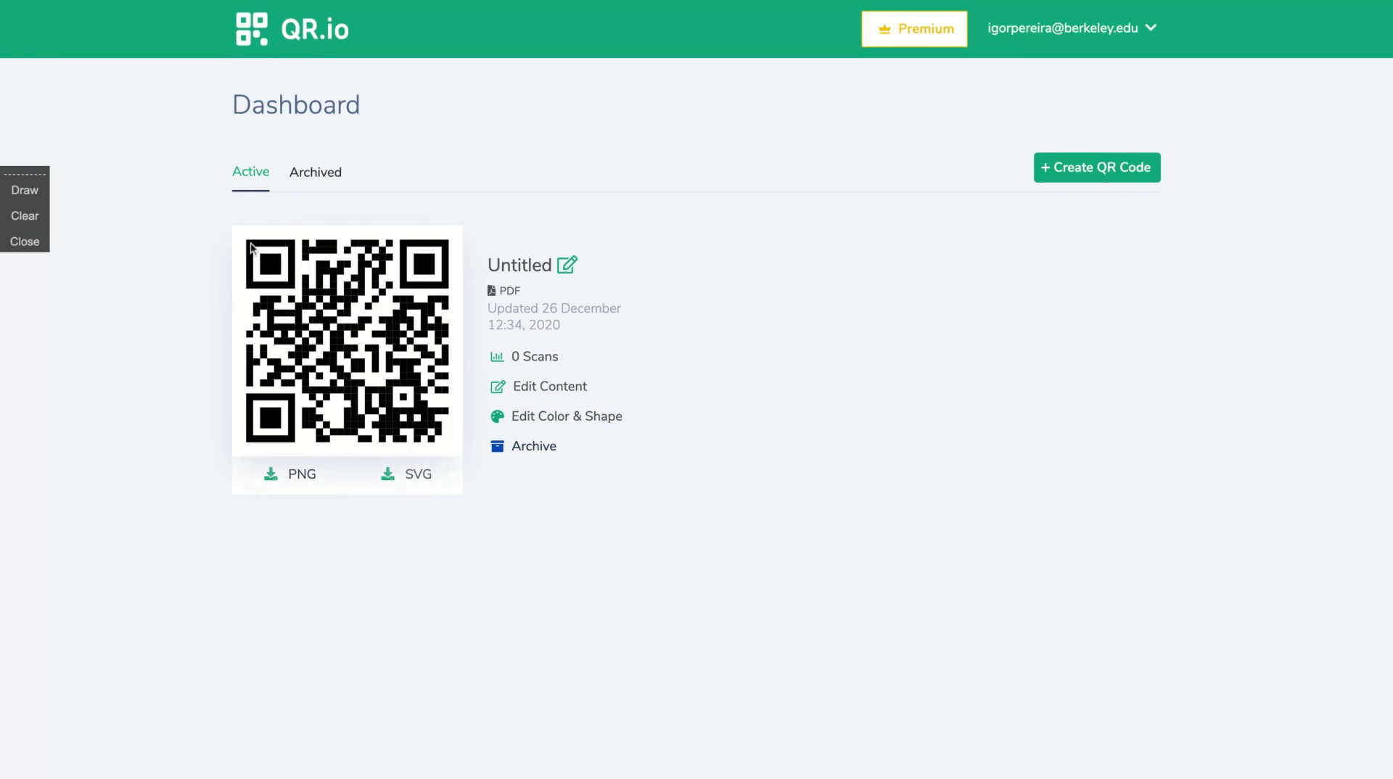
# Start creating a new QR code from the dashboard, leaving the existing PDF code's title unedited.
pyautogui.click(564, 269)
pyautogui.press('Escape')
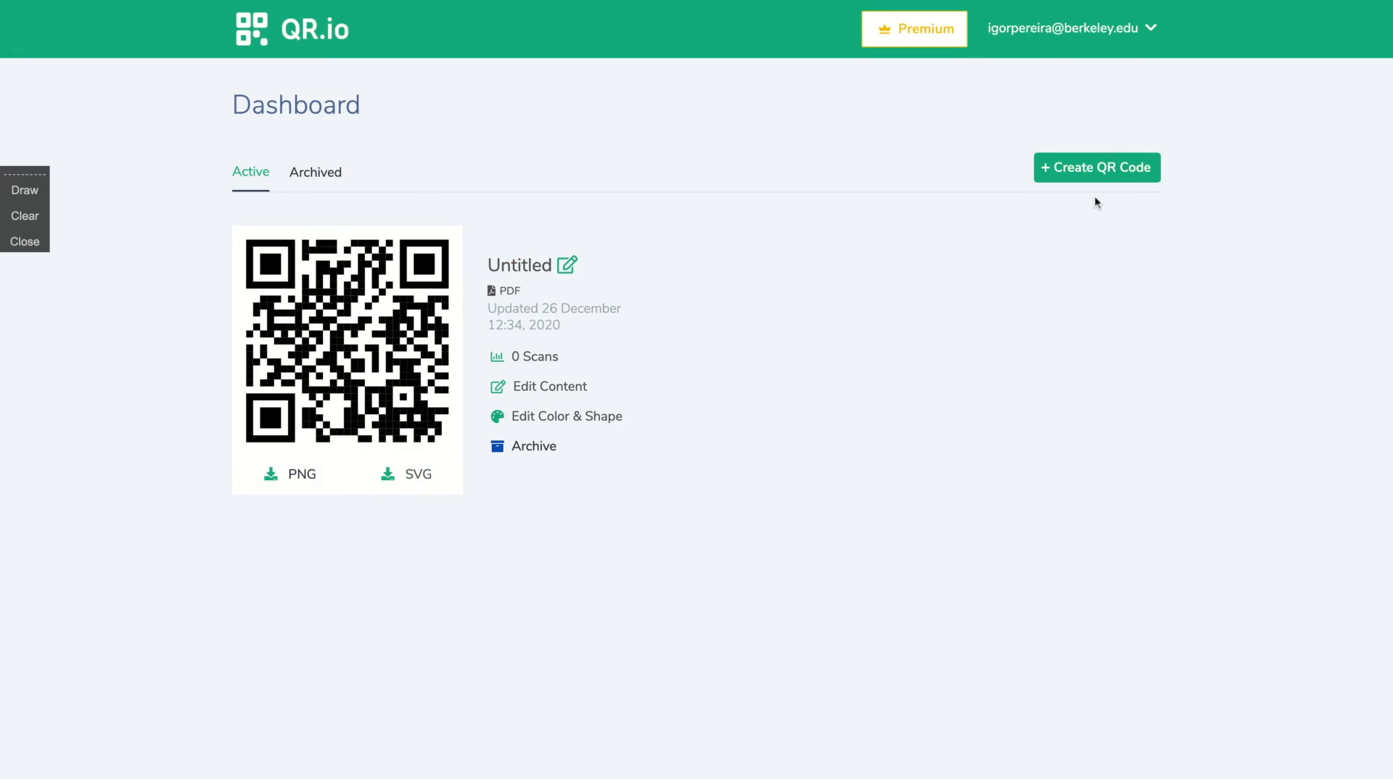
pyautogui.click(1116, 179)
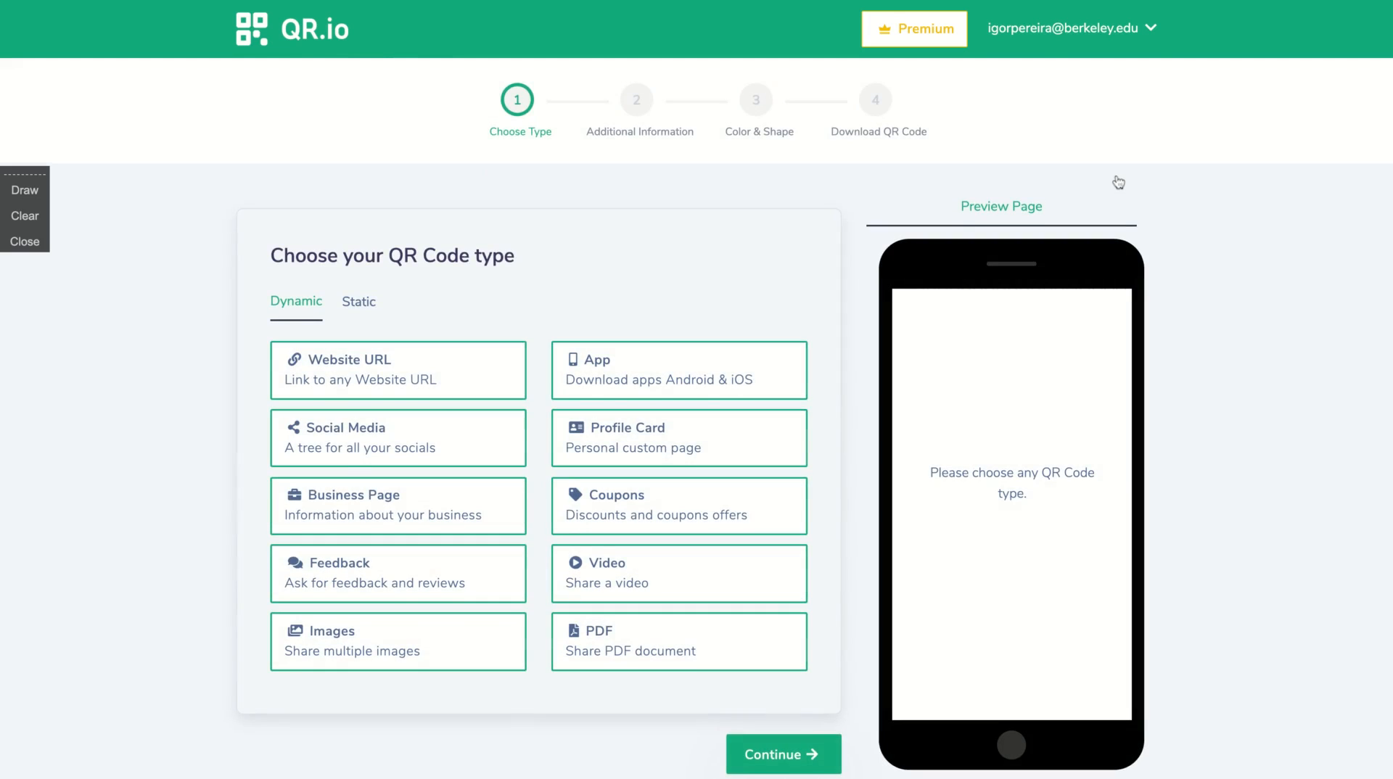
# Compare the available dynamic QR code types with the static ones, ending on the dynamic types.
pyautogui.scroll(-1, 1118, 182)
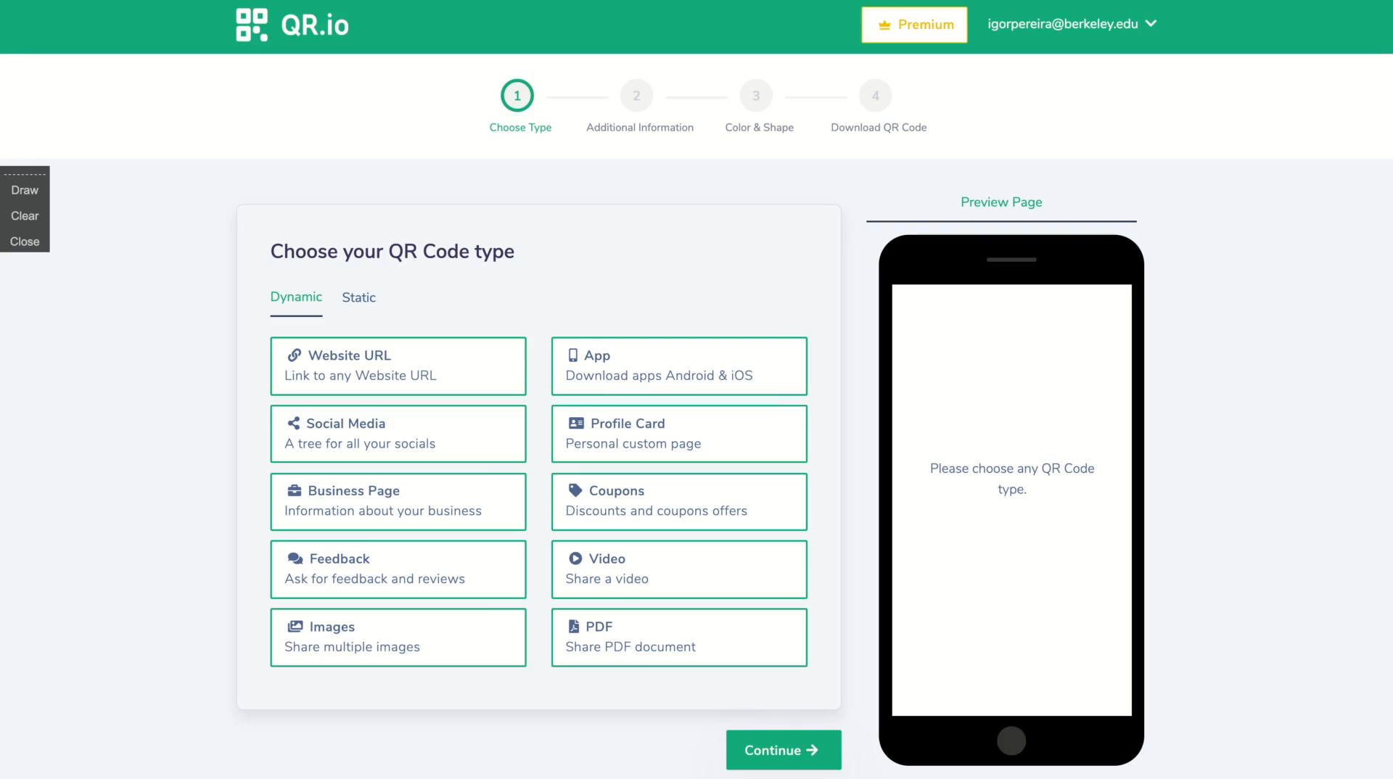
pyautogui.scroll(-1, 842, 315)
pyautogui.scroll(1, 841, 315)
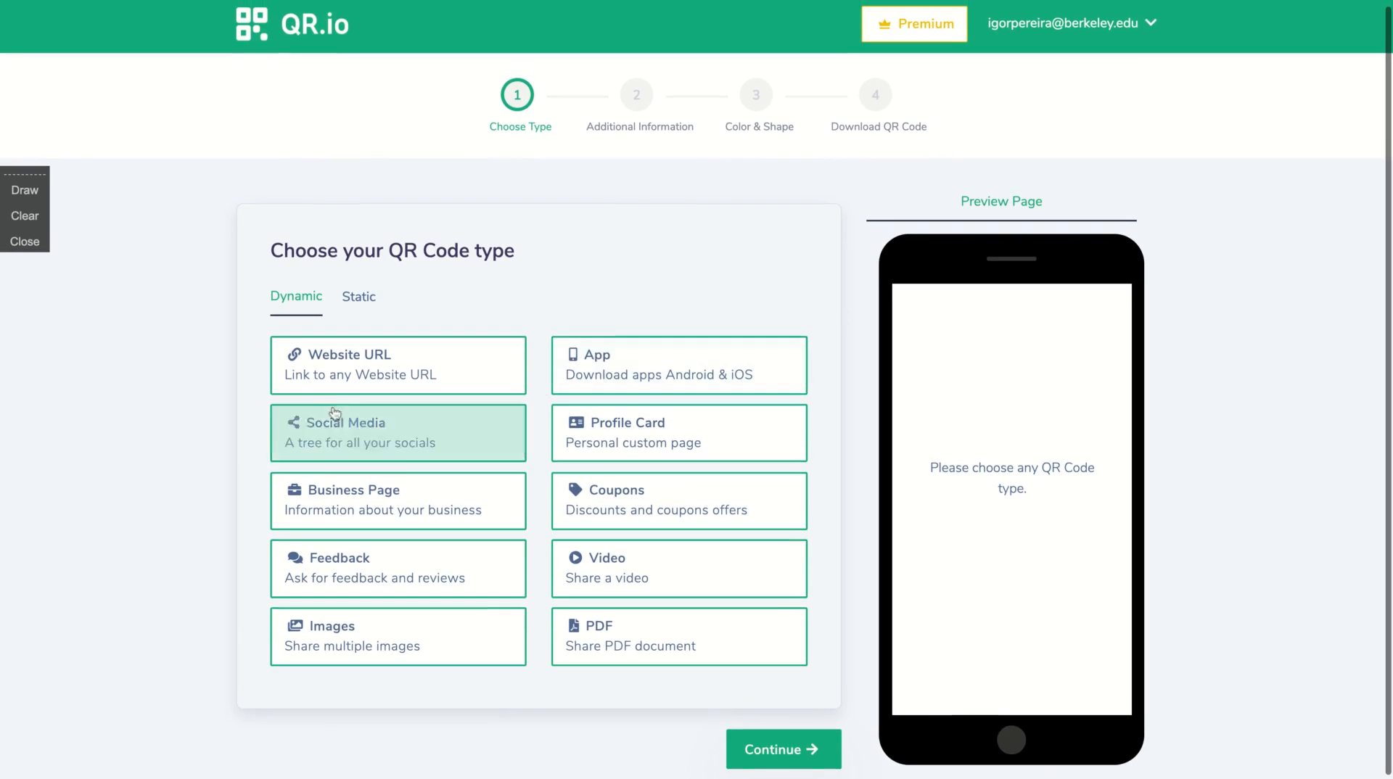
pyautogui.click(371, 299)
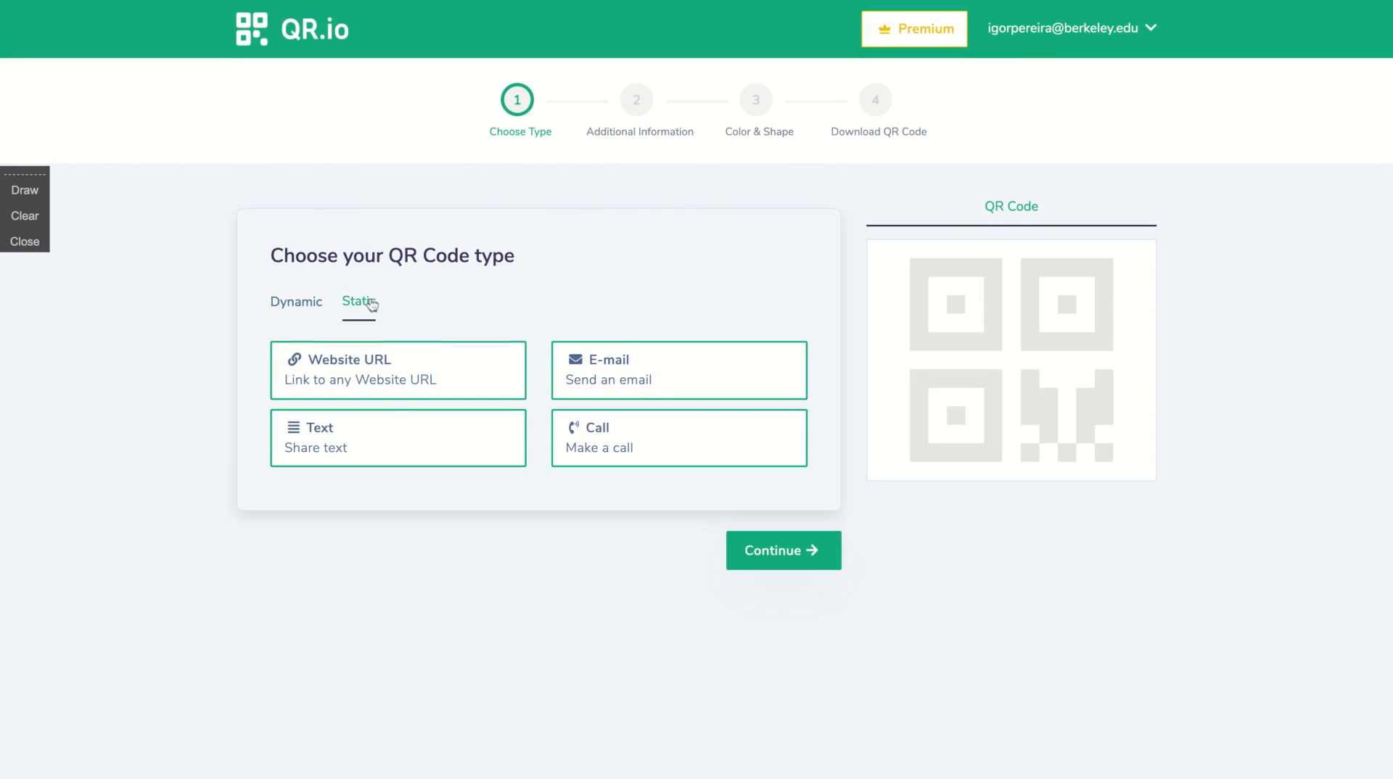
pyautogui.click(302, 304)
pyautogui.scroll(-1, 907, 405)
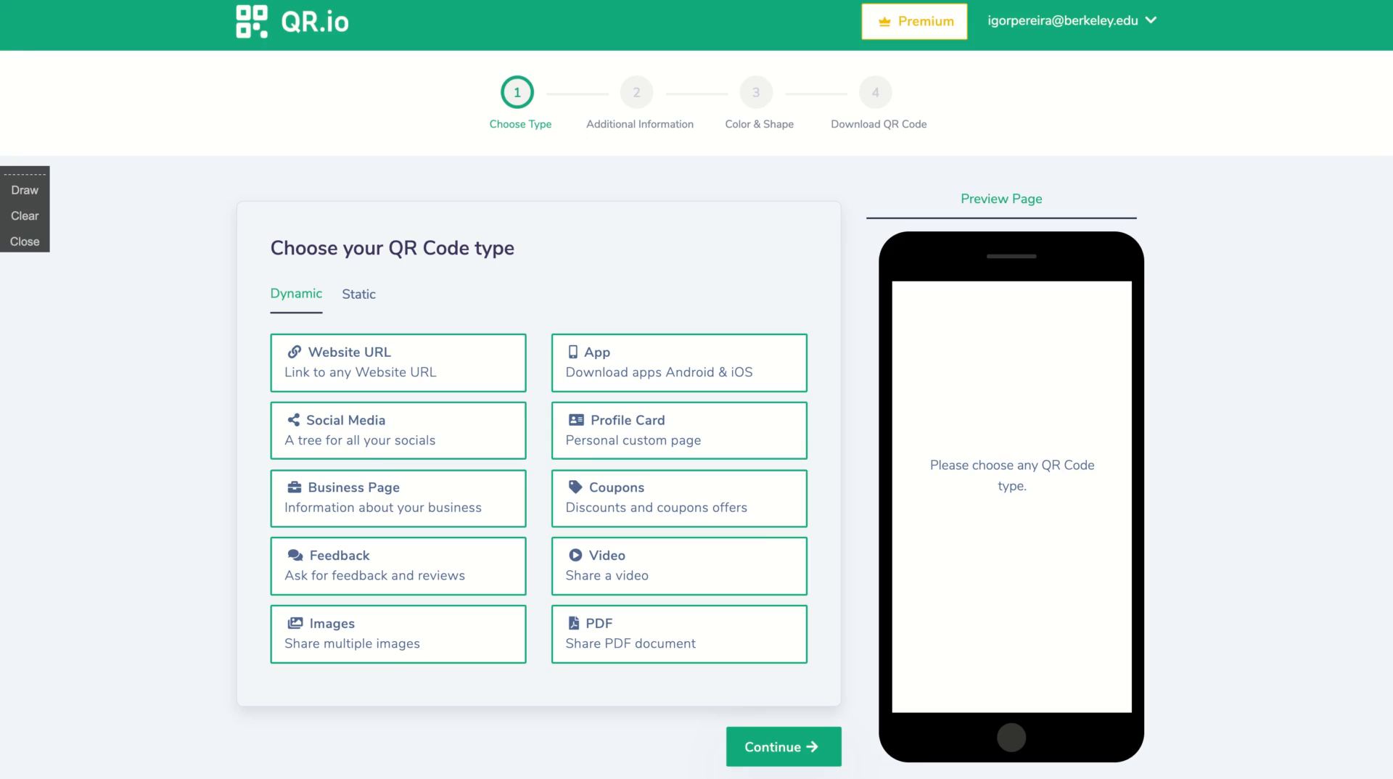
# Preview the dynamic Business Page type and examine its whole sample page, including contact details and opening hours.
pyautogui.click(522, 505)
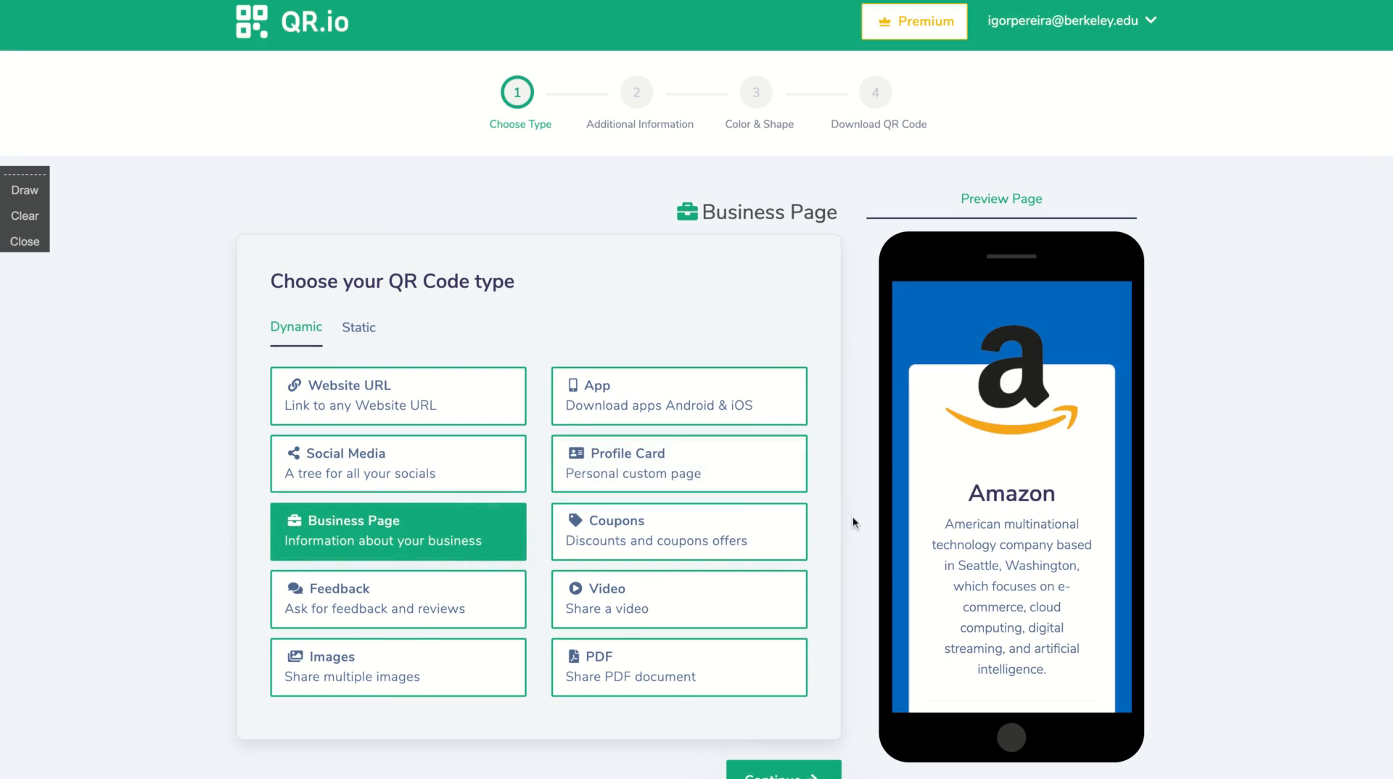
pyautogui.scroll(-1, 852, 516)
pyautogui.scroll(-3, 971, 491)
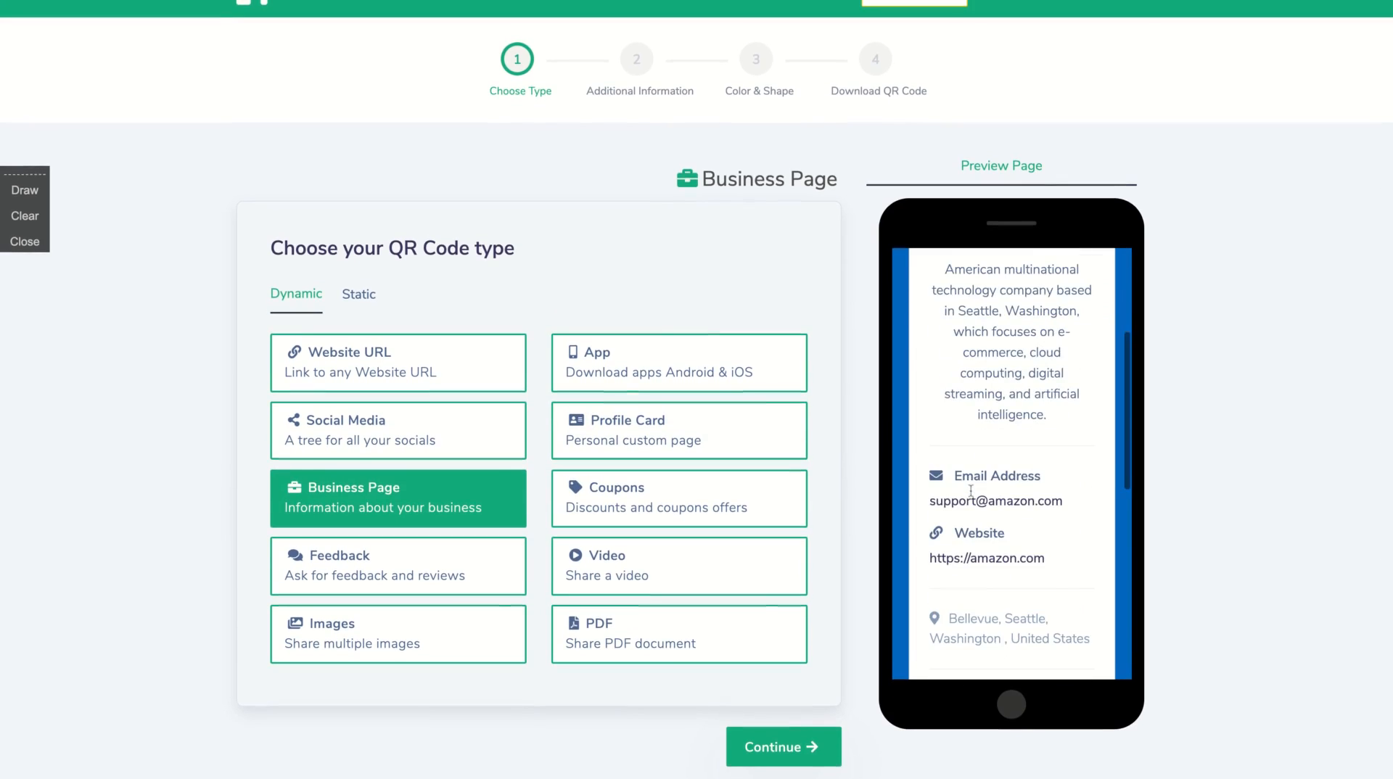
pyautogui.scroll(-5, 971, 491)
pyautogui.scroll(2, 971, 491)
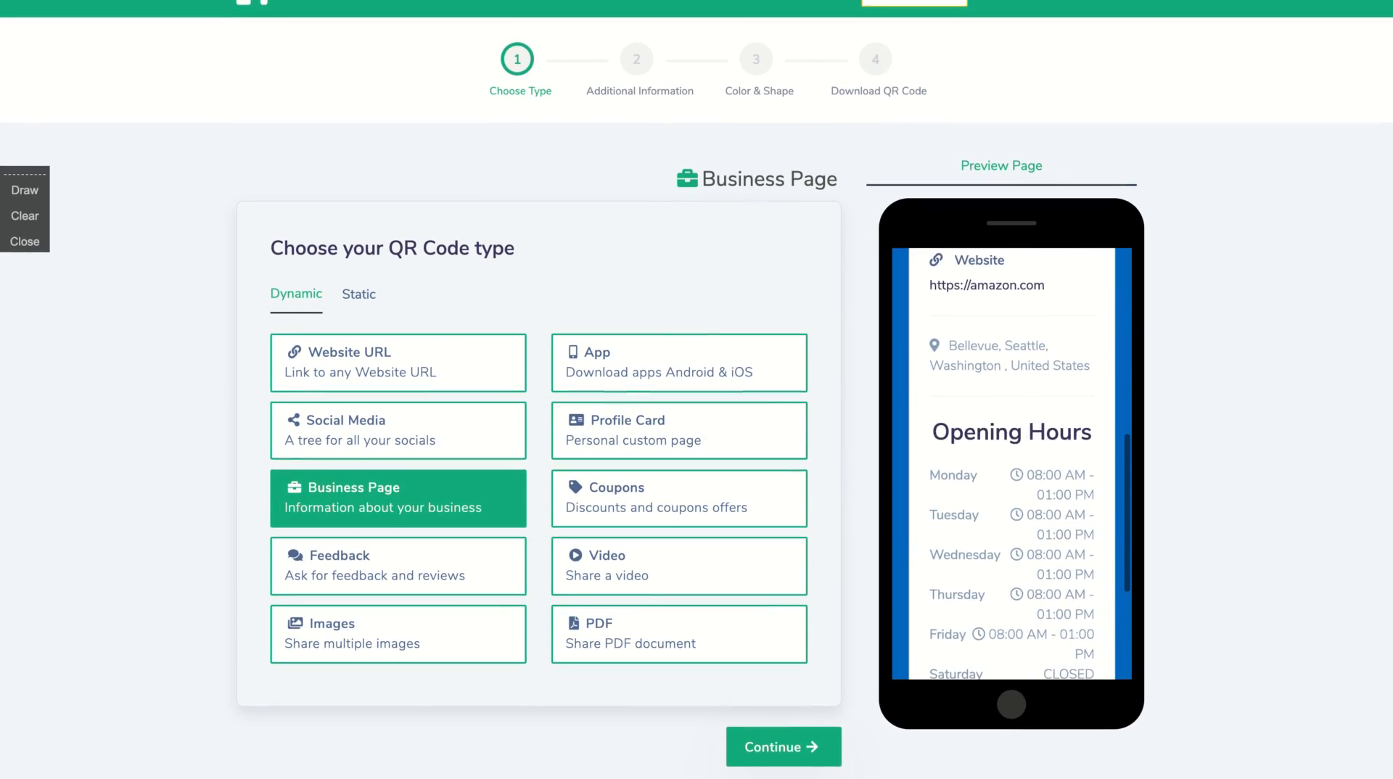
pyautogui.scroll(6, 971, 491)
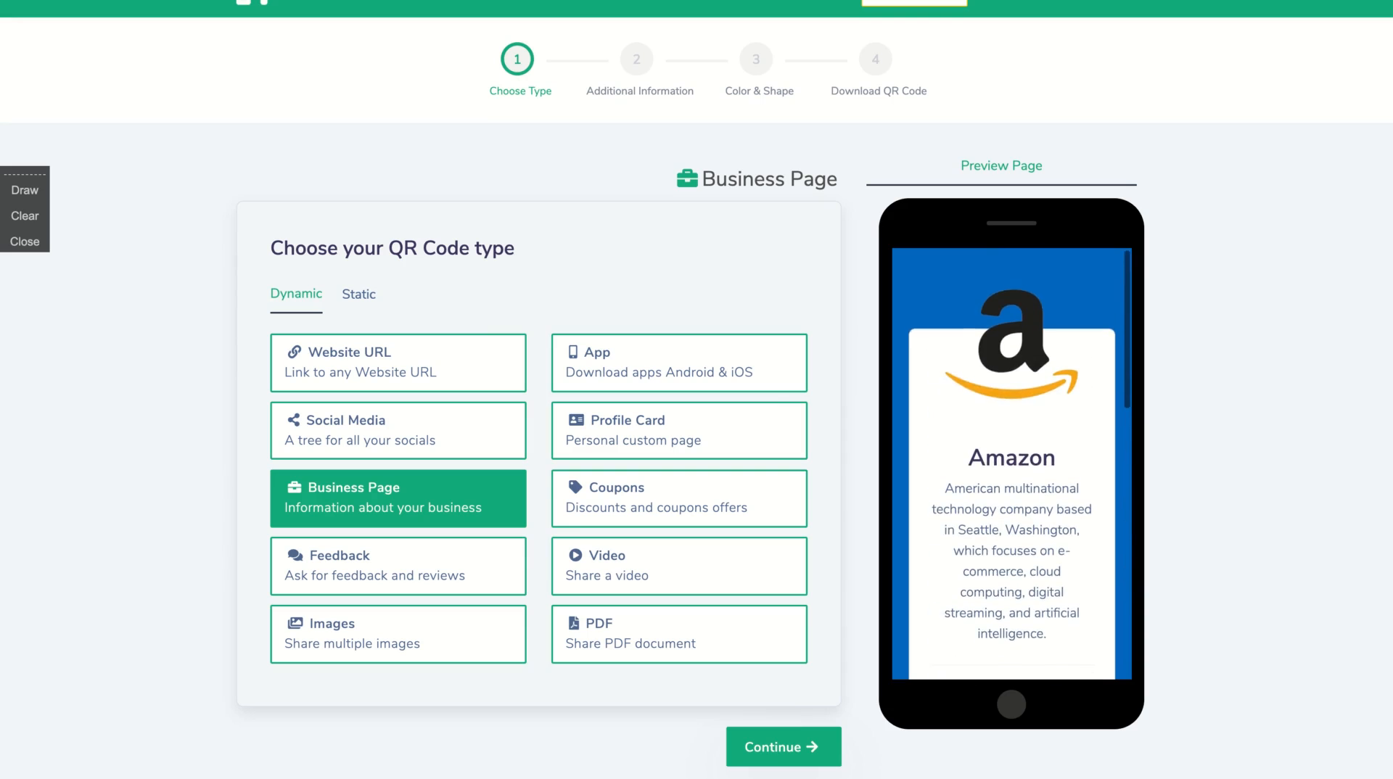
pyautogui.scroll(-1, 970, 491)
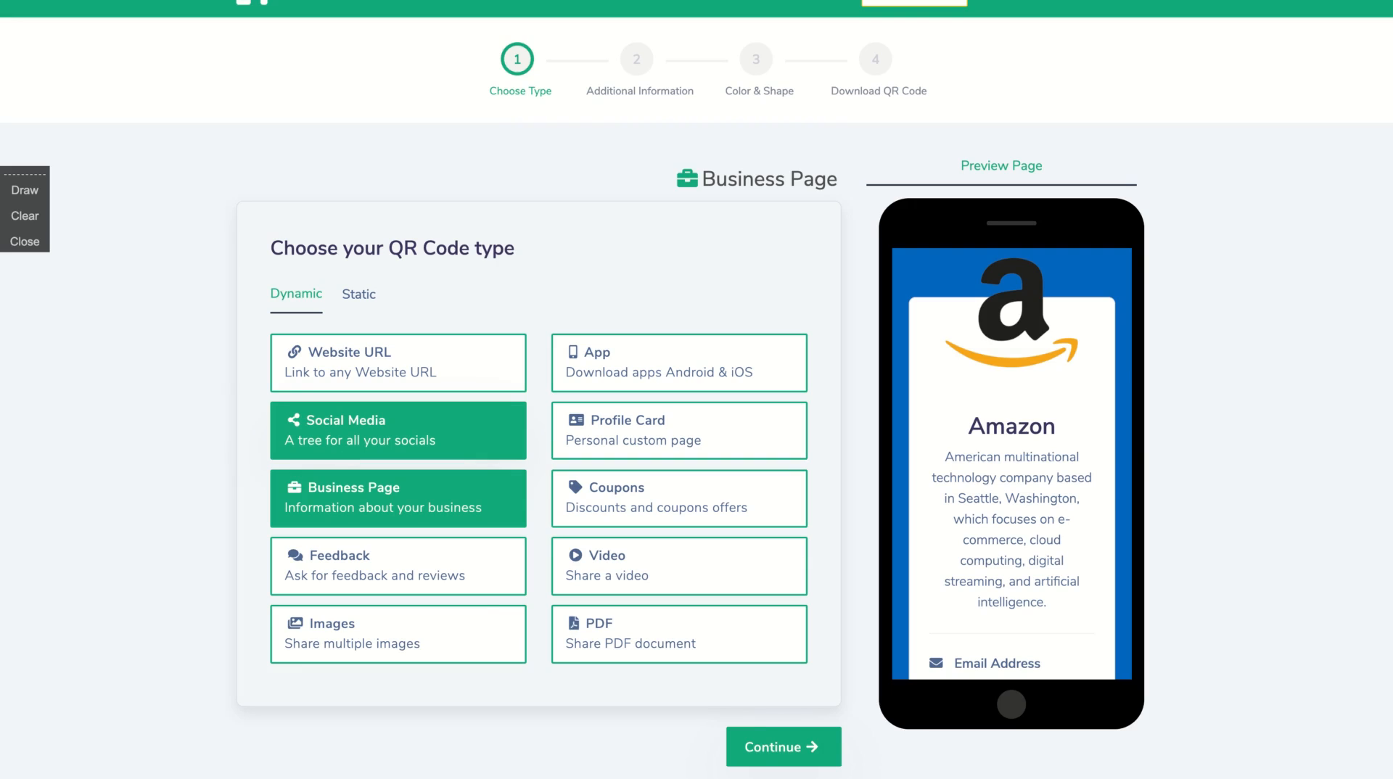
# Preview the dynamic Social Media, Website URL and Feedback QR code types, including the Feedback sample's review form.
pyautogui.click(399, 430)
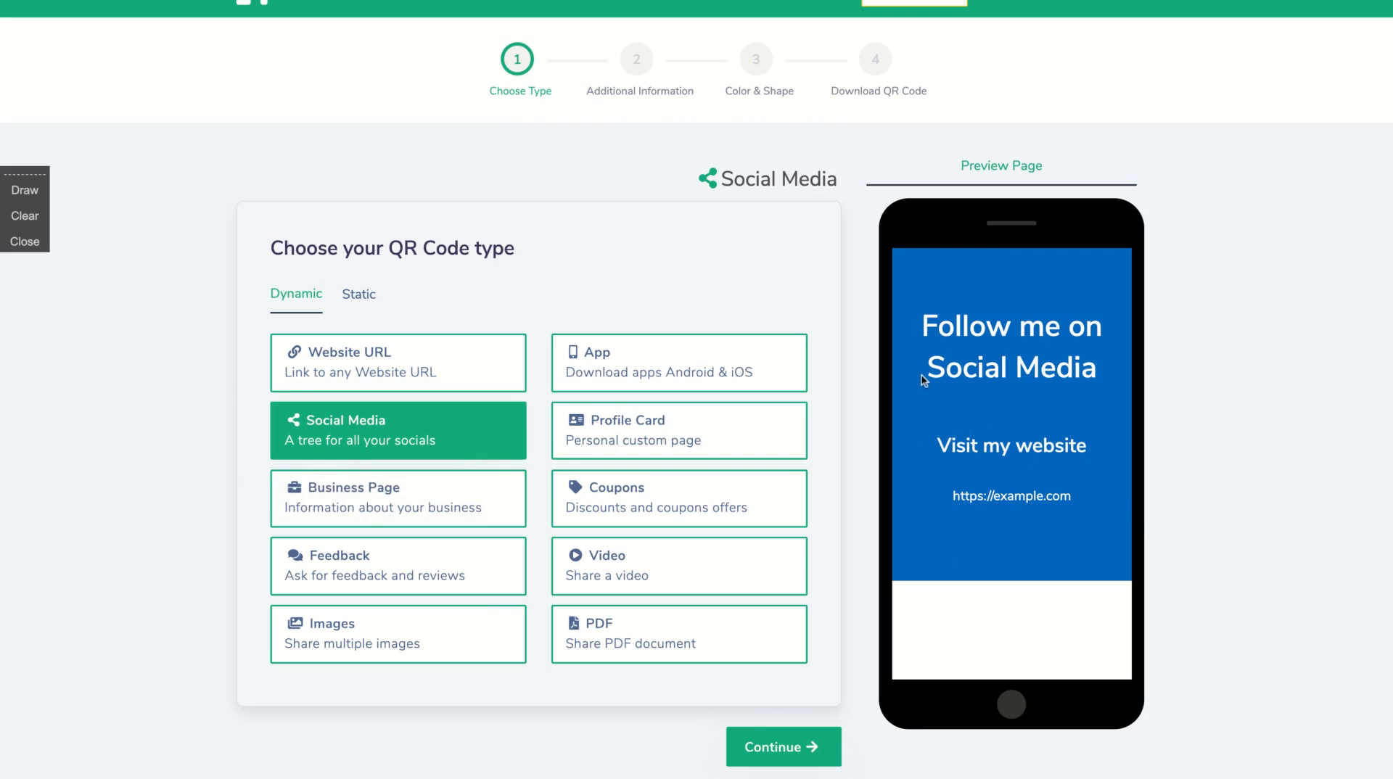
pyautogui.click(383, 340)
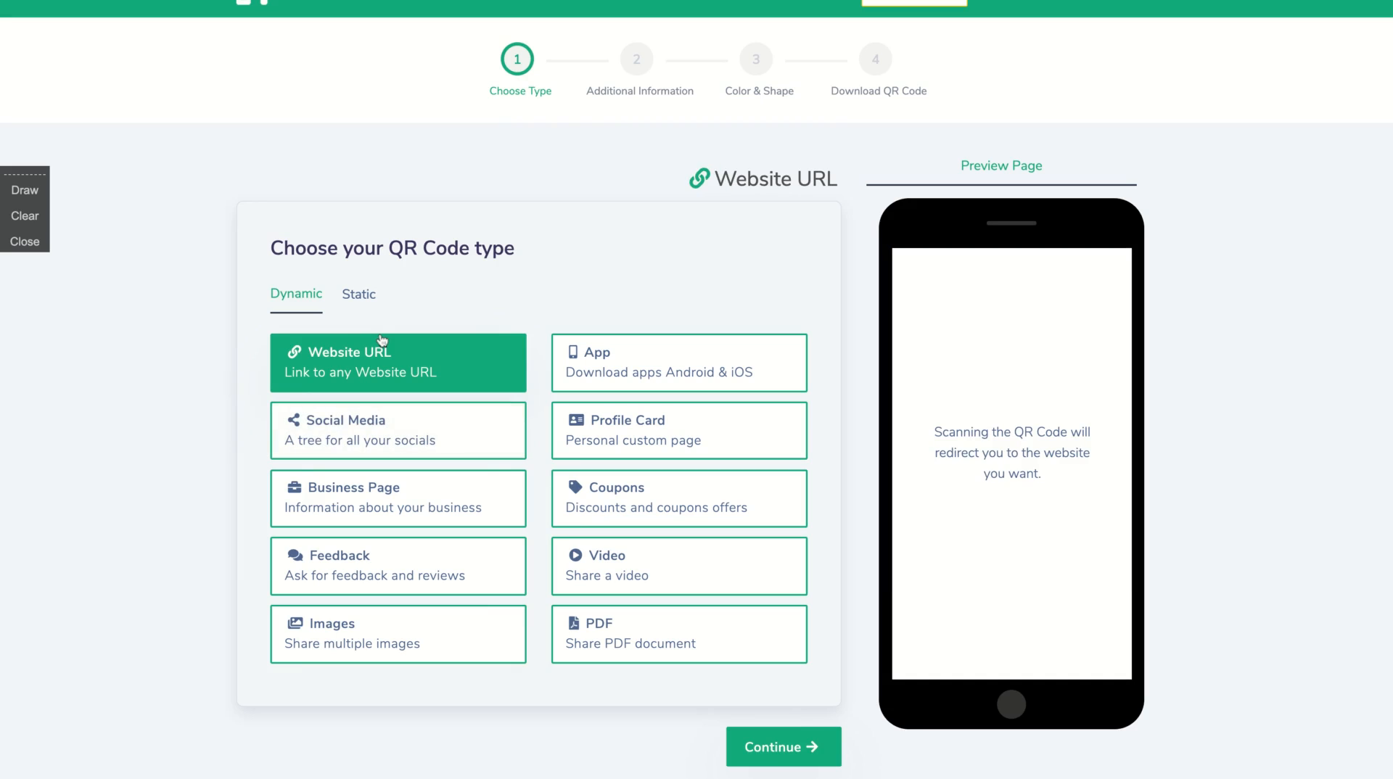
pyautogui.click(384, 570)
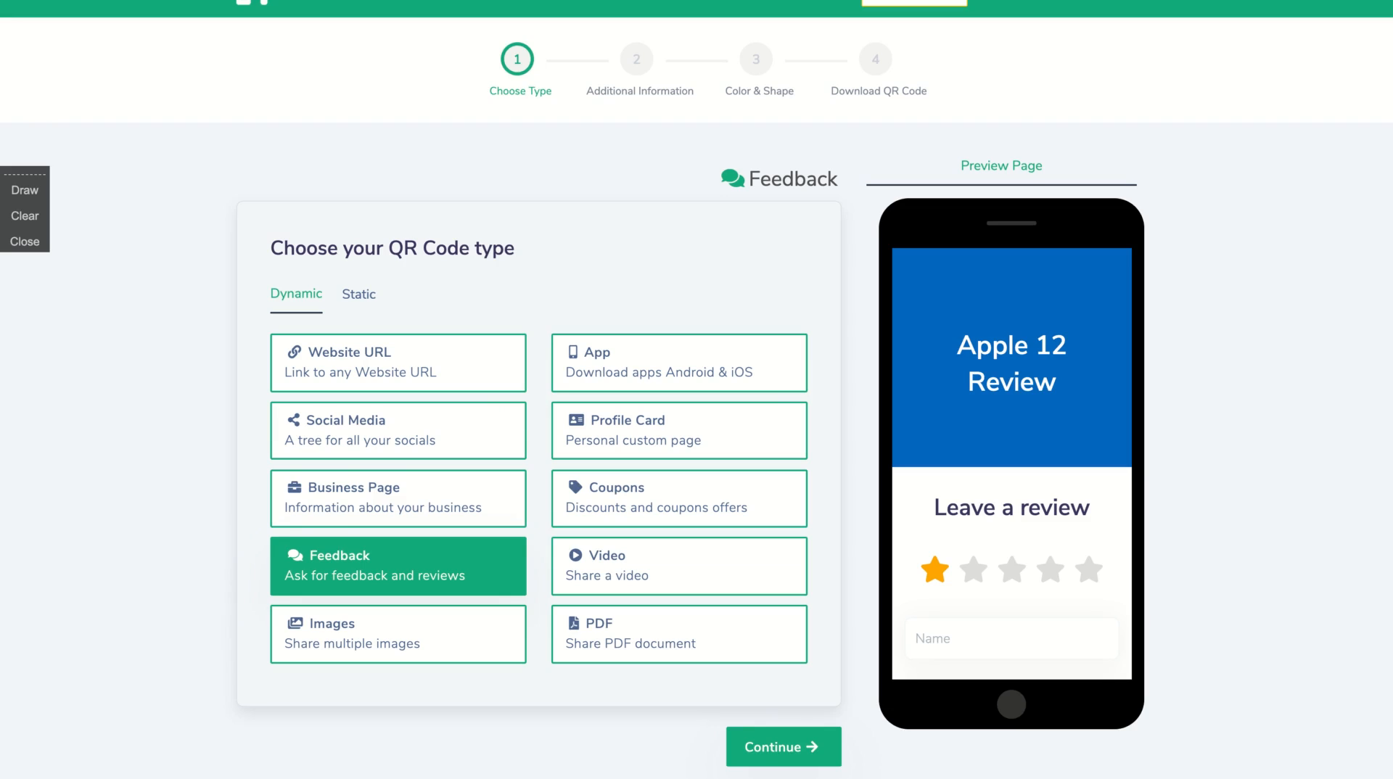
pyautogui.scroll(-2, 969, 542)
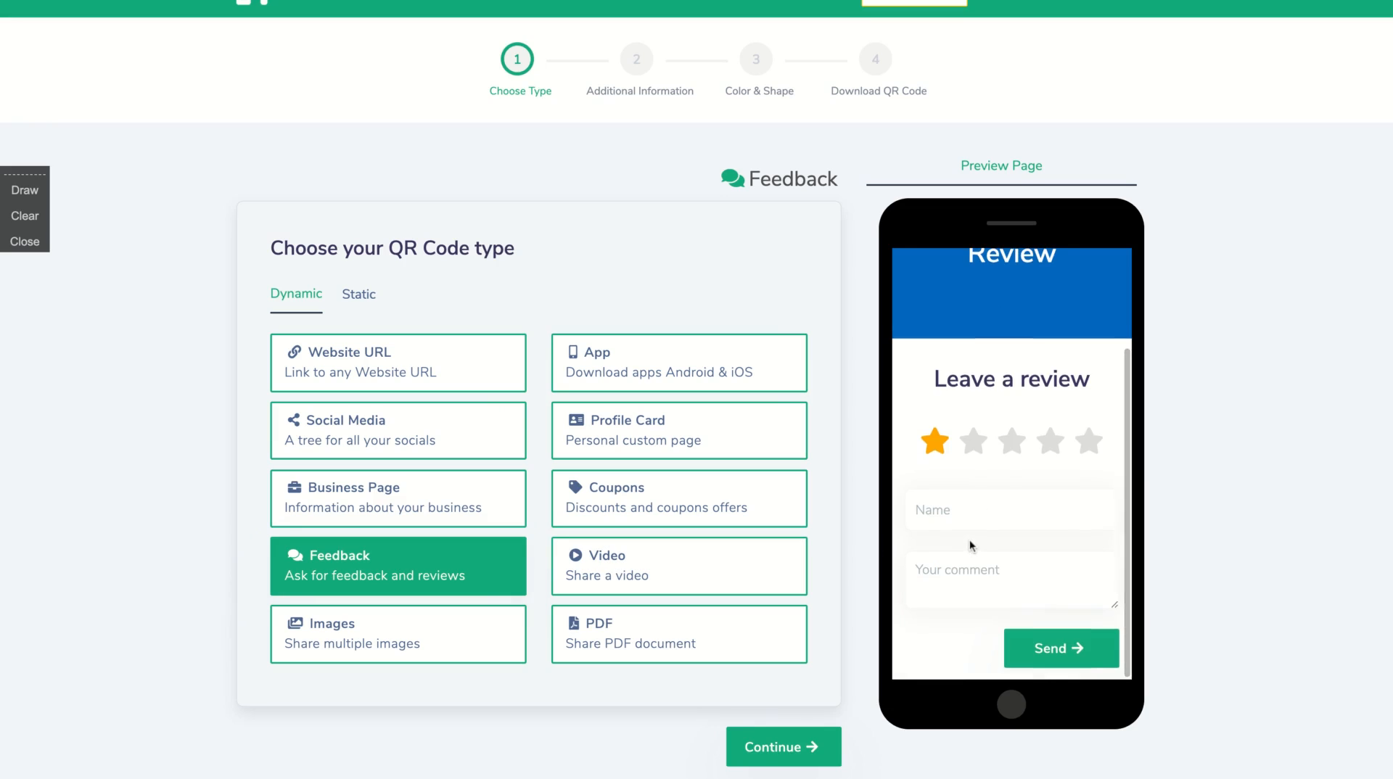
pyautogui.scroll(2, 969, 551)
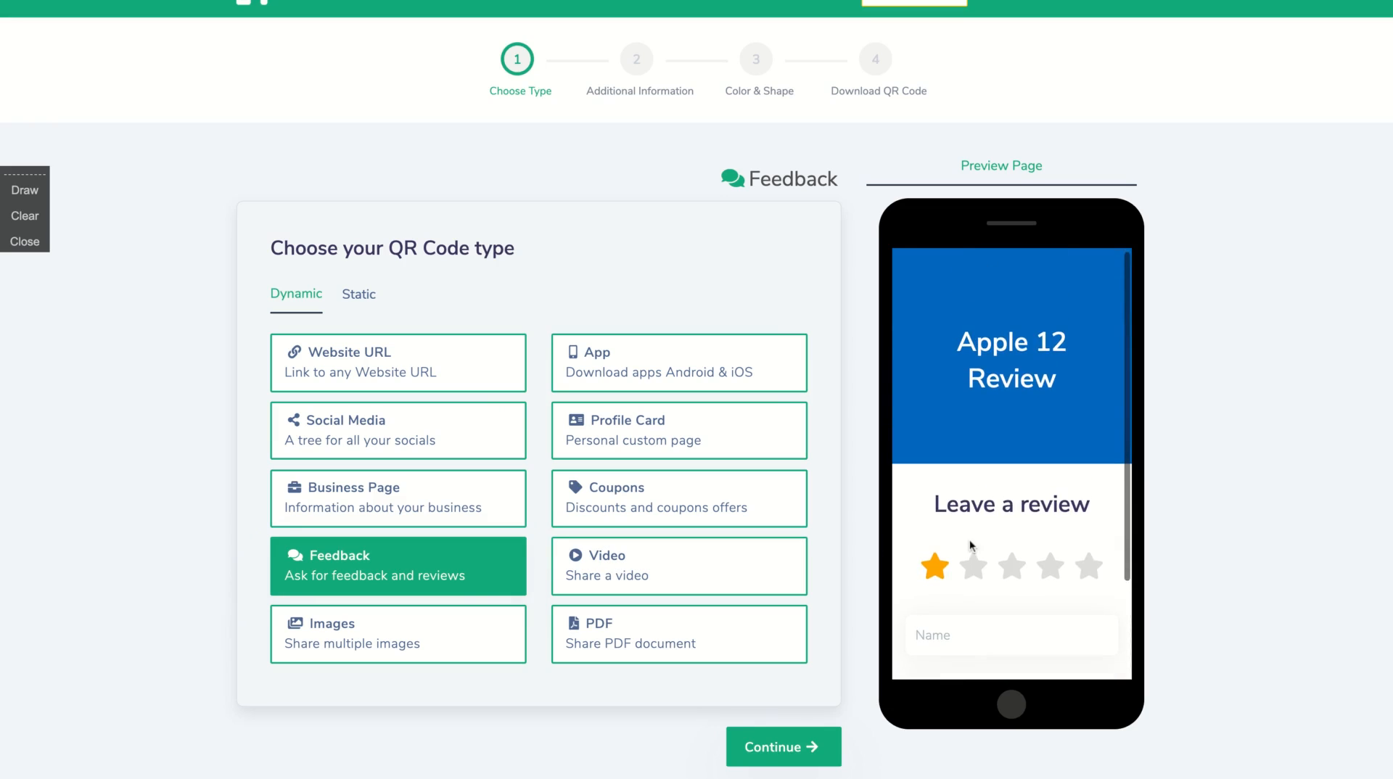
# Preview the dynamic Images type and look through all the pictures on its sample page.
pyautogui.click(379, 645)
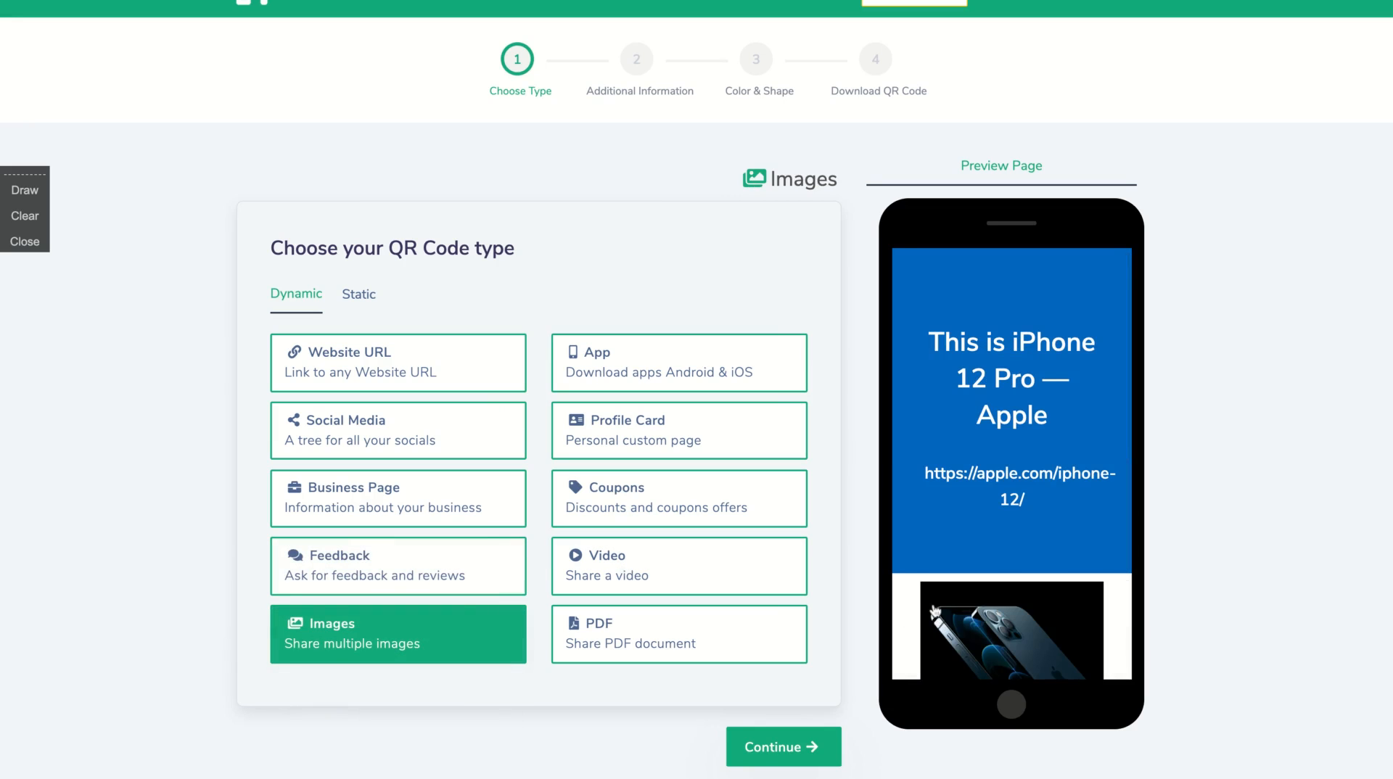
pyautogui.scroll(-3, 934, 588)
pyautogui.scroll(-3, 934, 588)
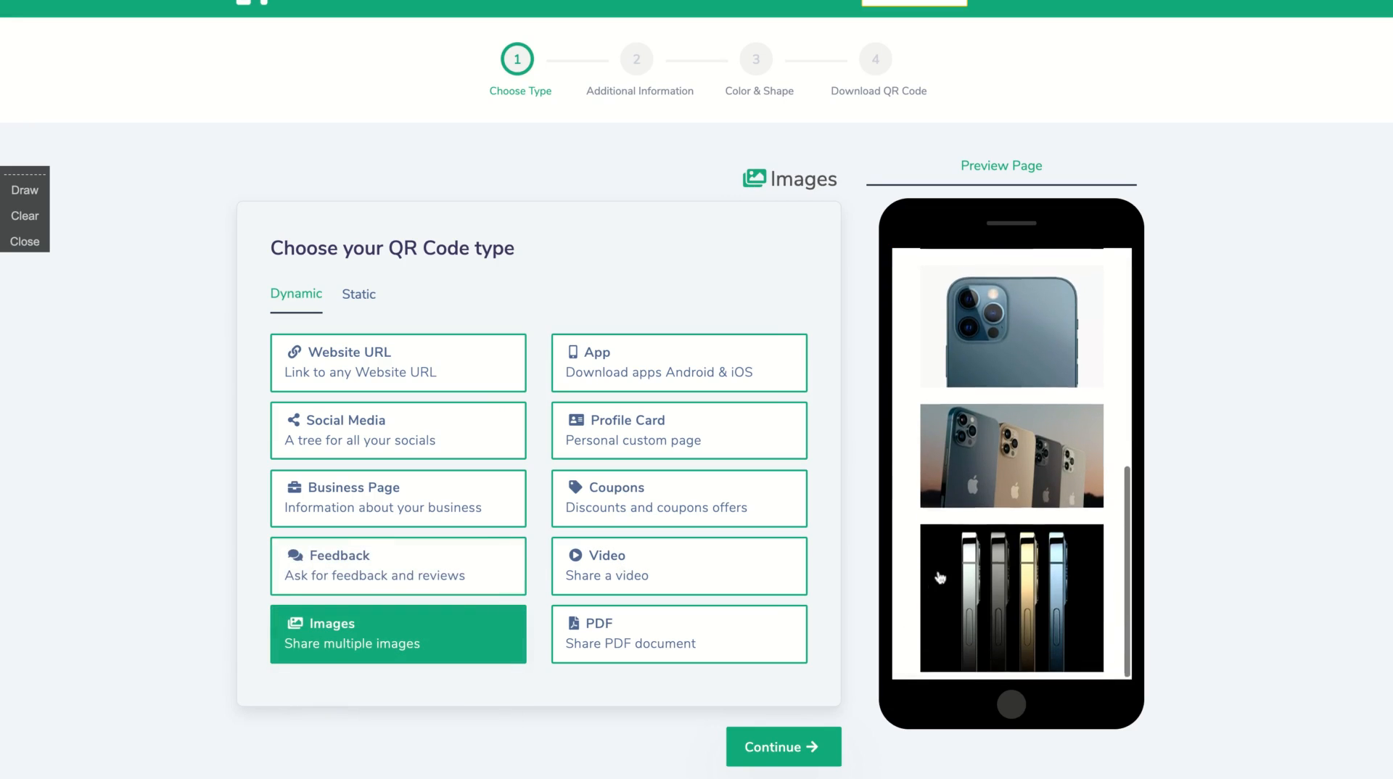
pyautogui.scroll(5, 939, 578)
# Preview the dynamic App and Profile Card types and examine the contents of their sample pages.
pyautogui.click(680, 371)
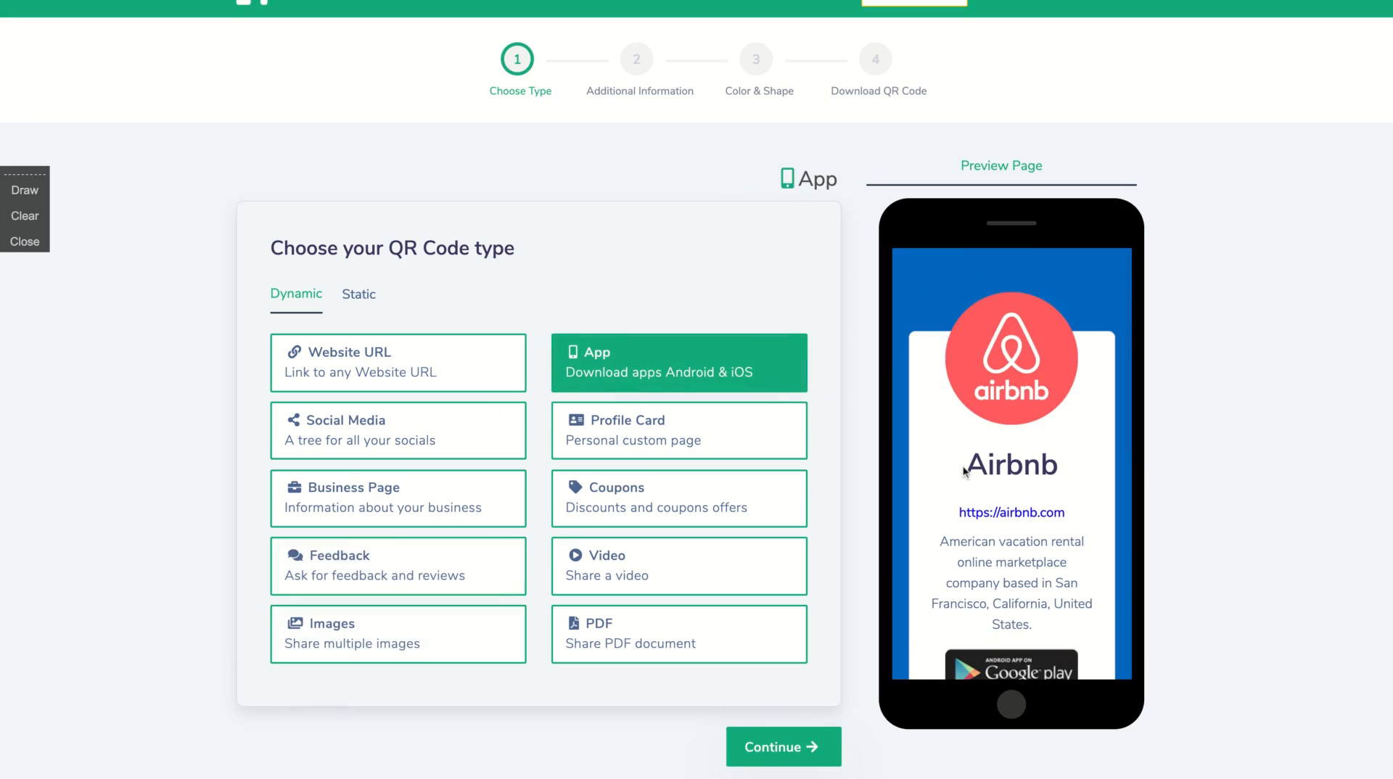
pyautogui.scroll(-2, 965, 472)
pyautogui.click(645, 413)
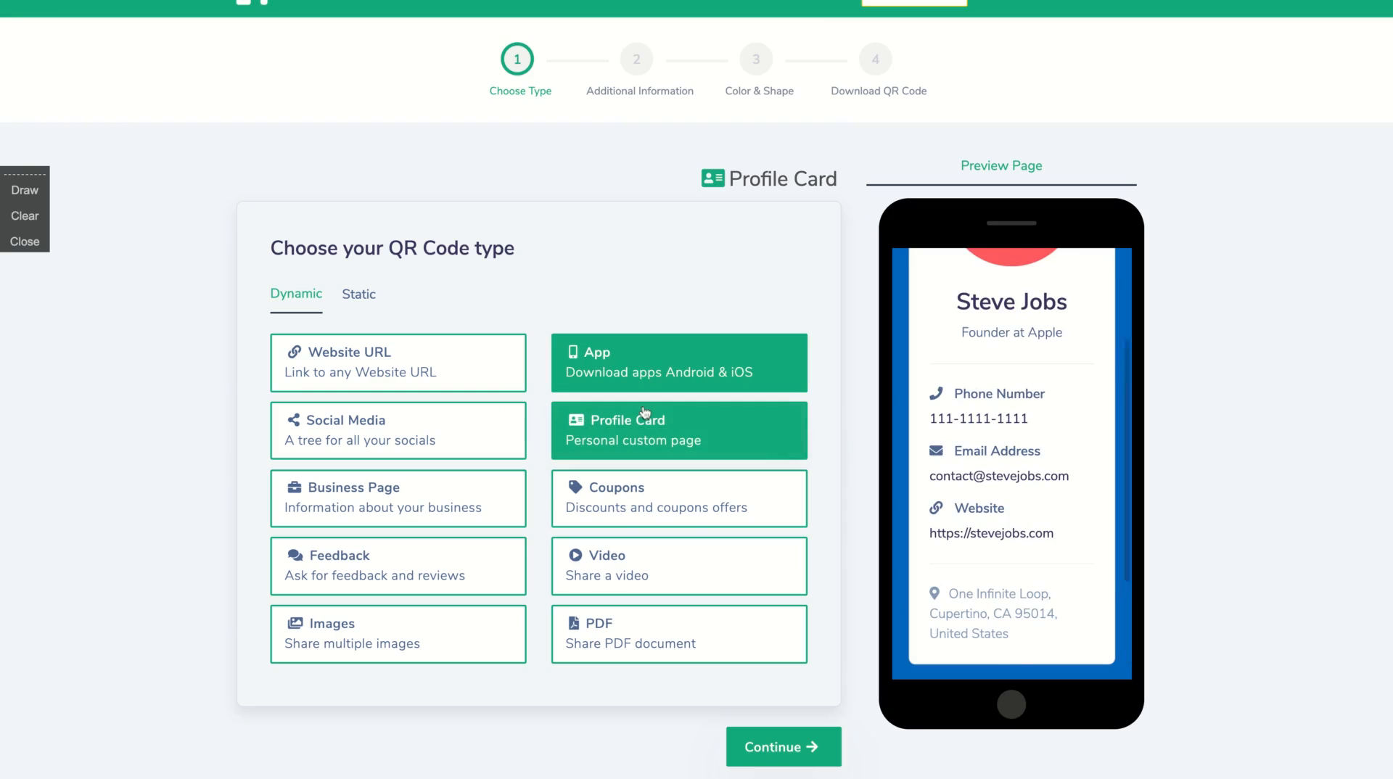
pyautogui.scroll(2, 968, 480)
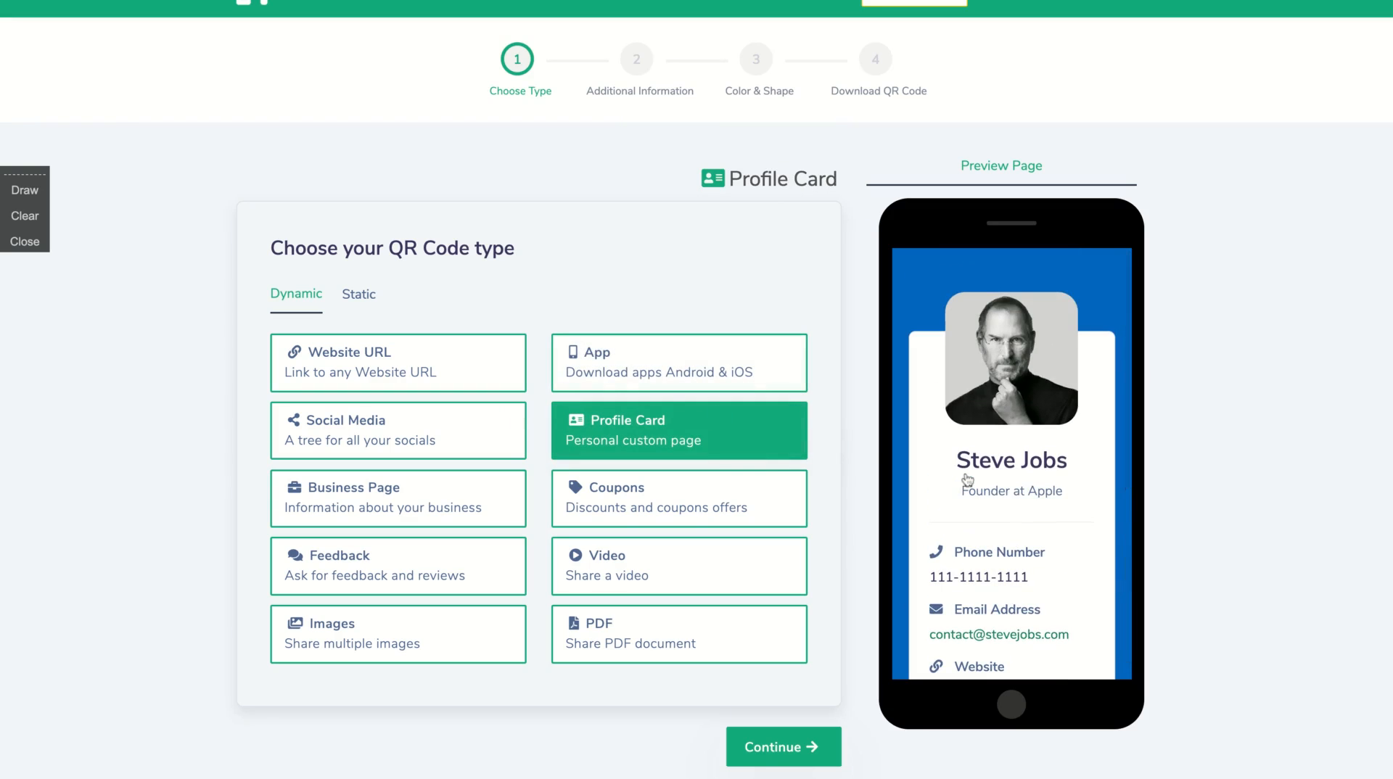
pyautogui.scroll(-2, 967, 480)
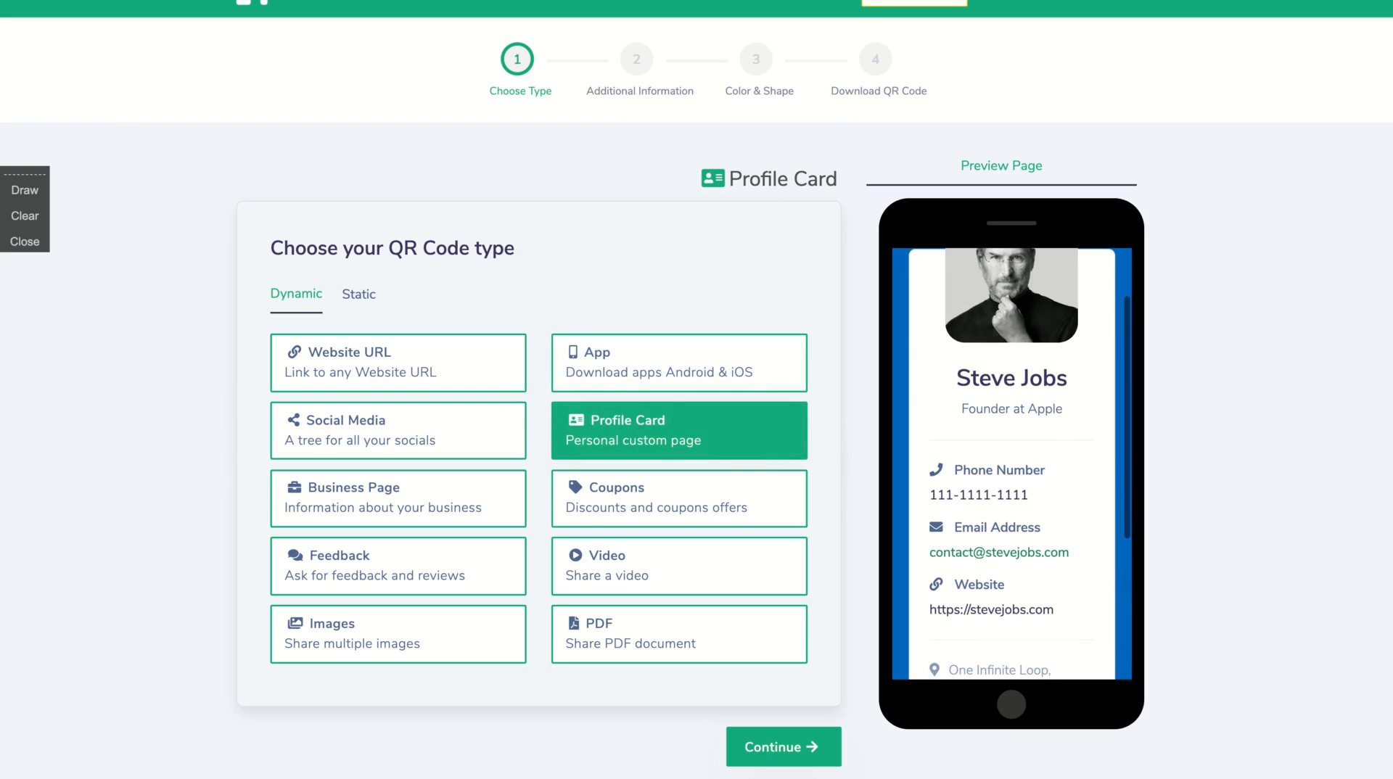
pyautogui.scroll(2, 968, 480)
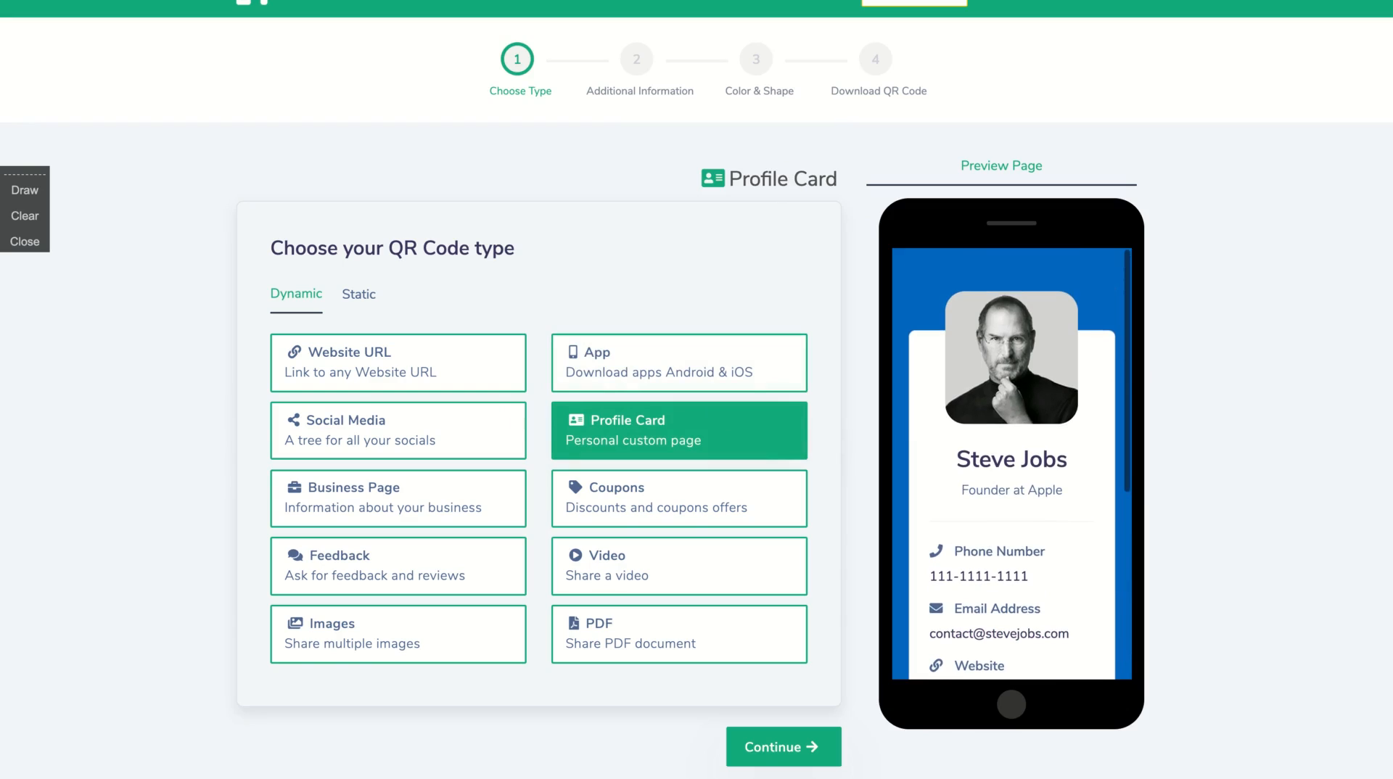
# Preview the dynamic Coupons type and examine the offer details on its sample page.
pyautogui.click(638, 512)
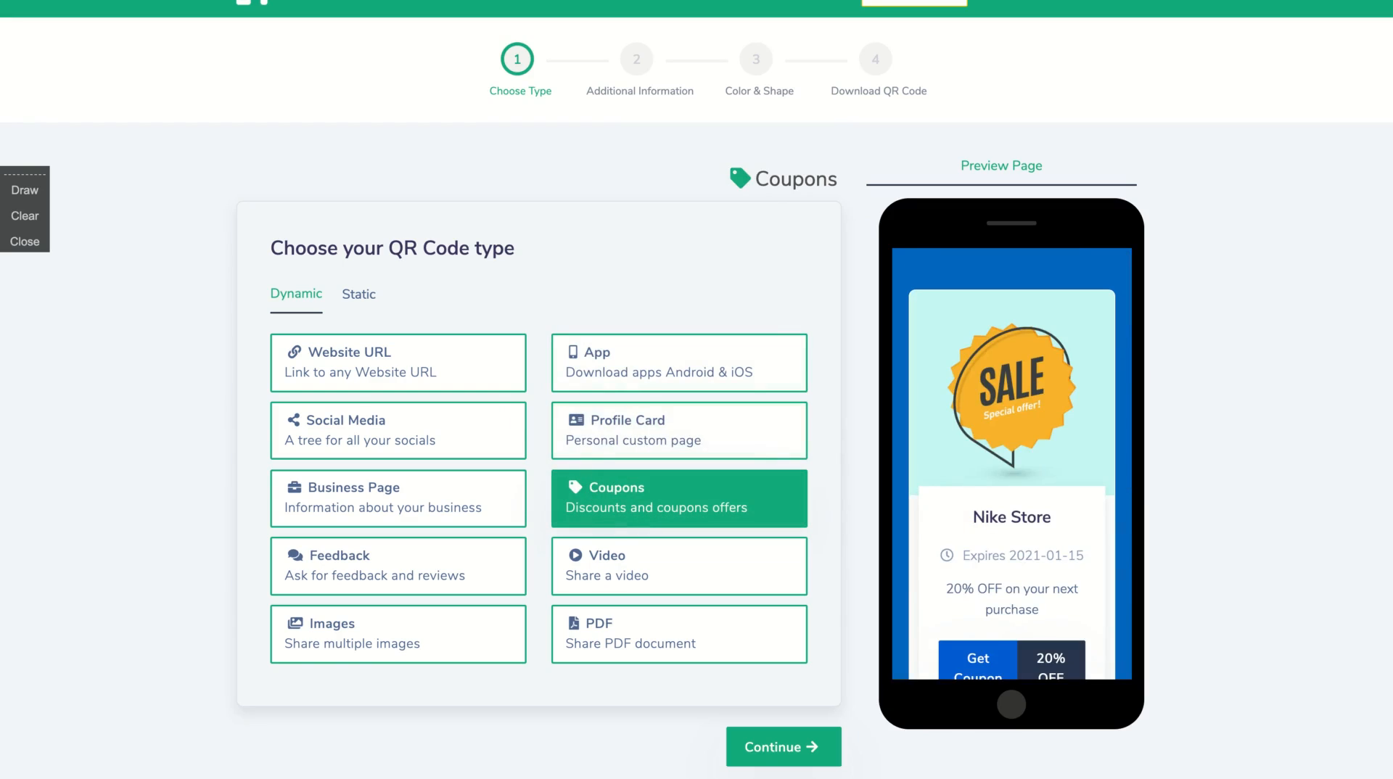
pyautogui.scroll(-2, 964, 494)
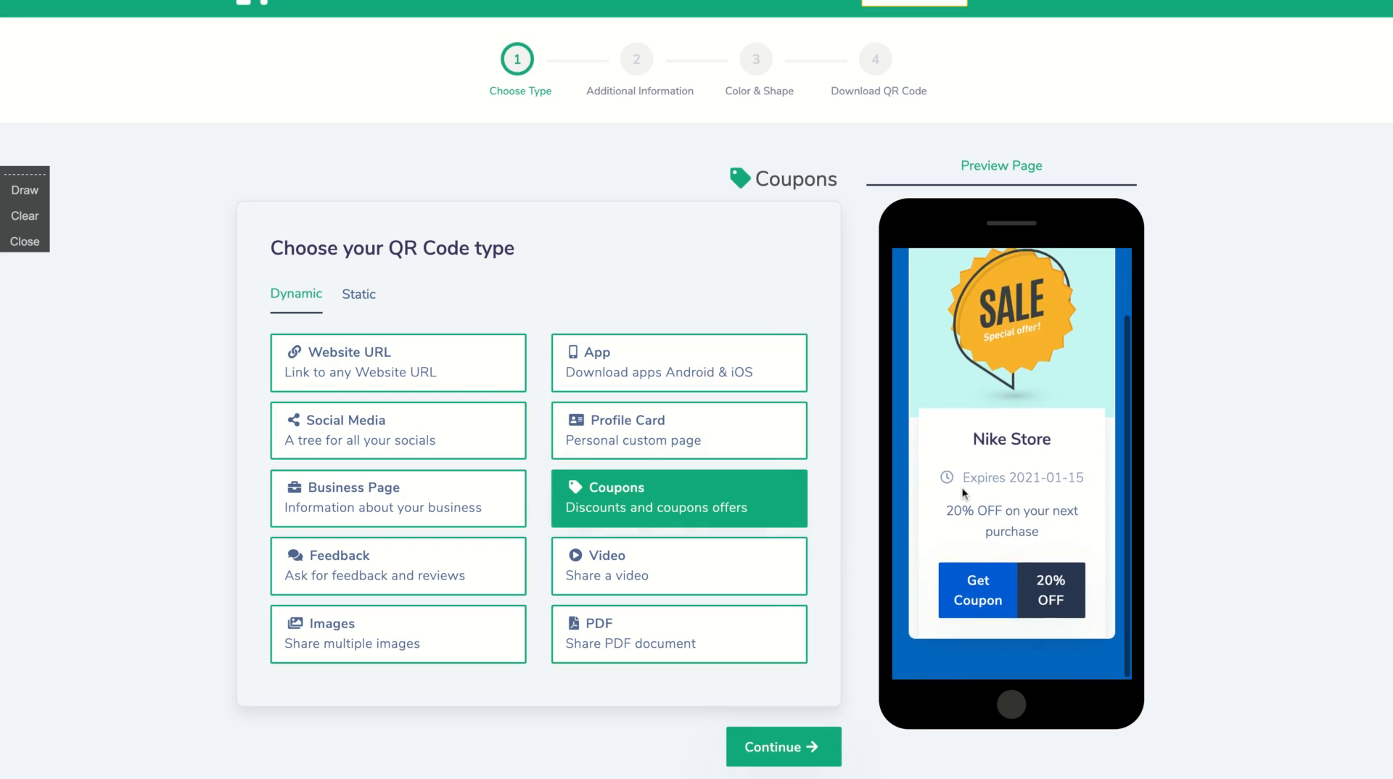
# Preview the dynamic PDF type, choose the Video type and continue to its additional information.
pyautogui.scroll(2, 943, 558)
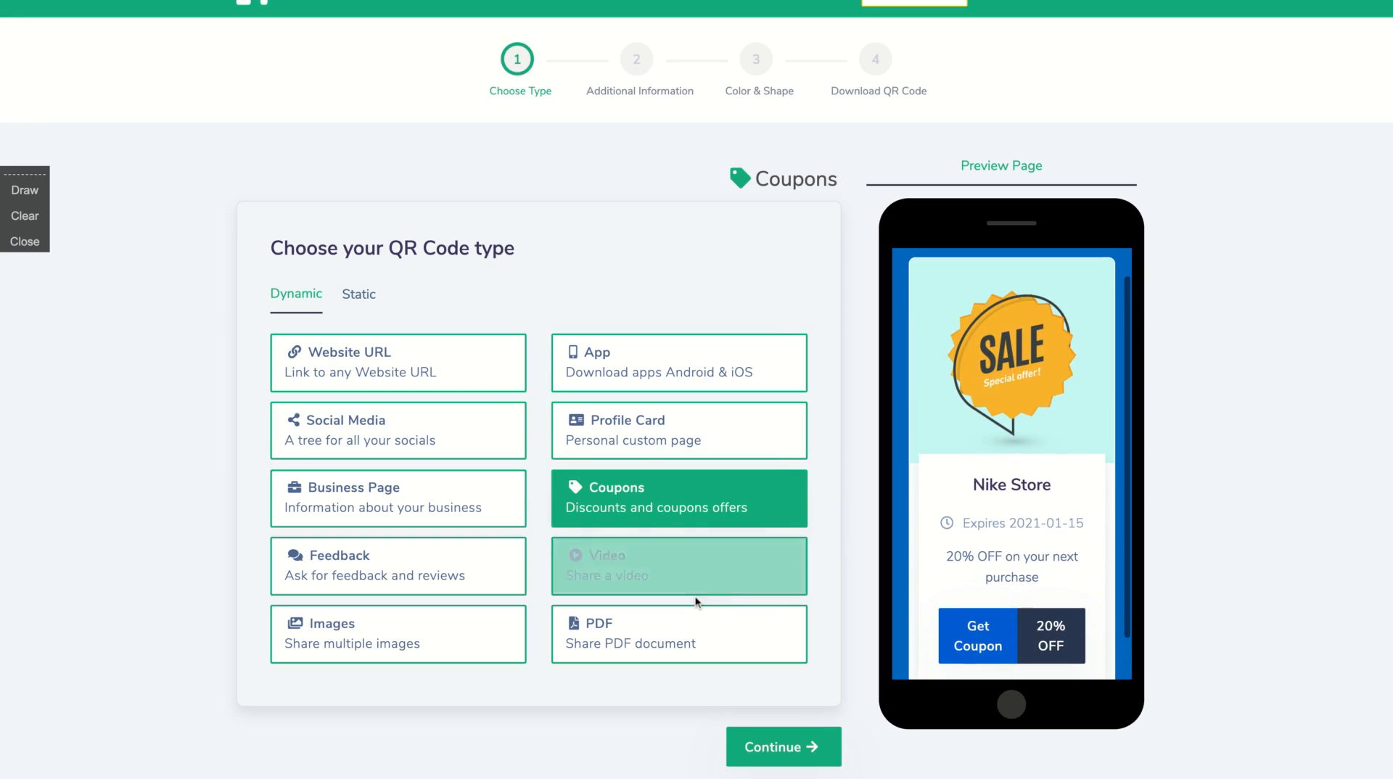
pyautogui.click(684, 580)
pyautogui.click(667, 629)
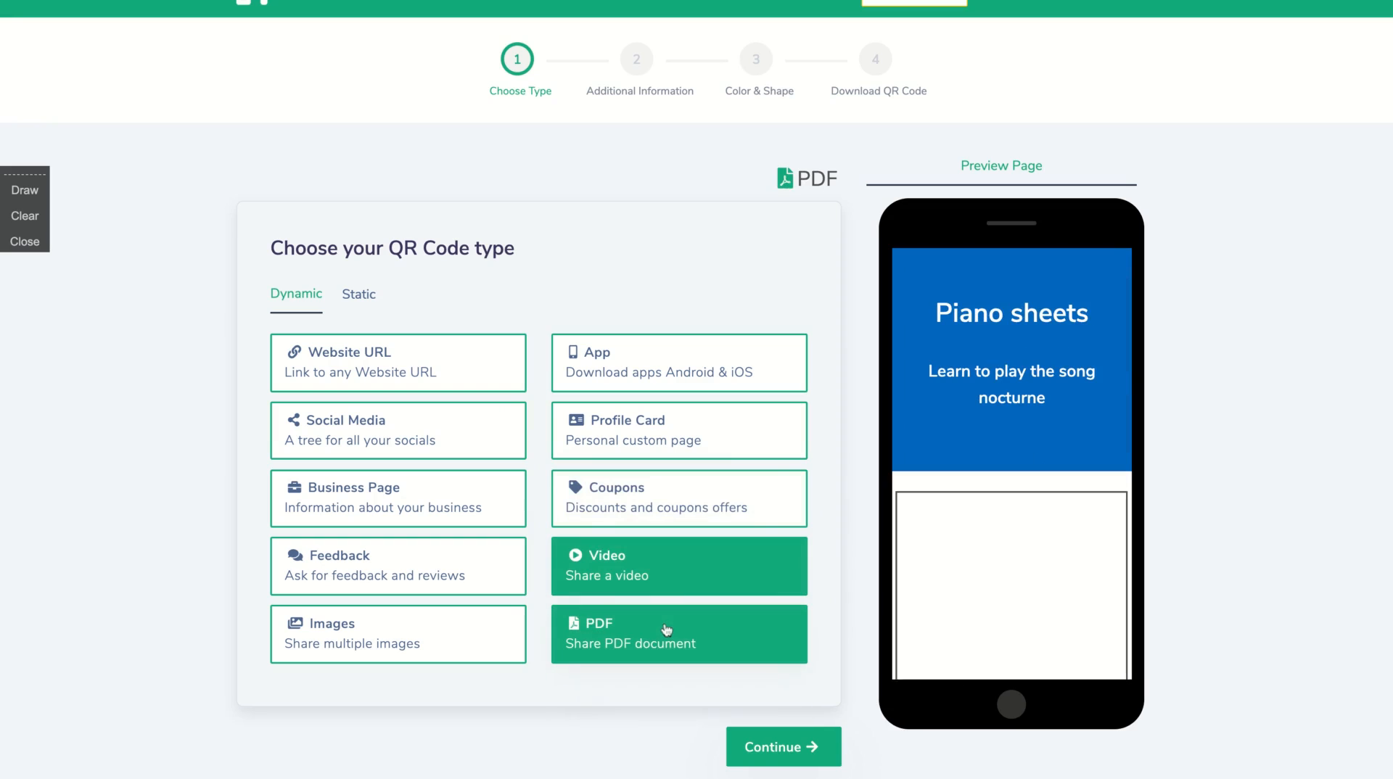
pyautogui.click(662, 569)
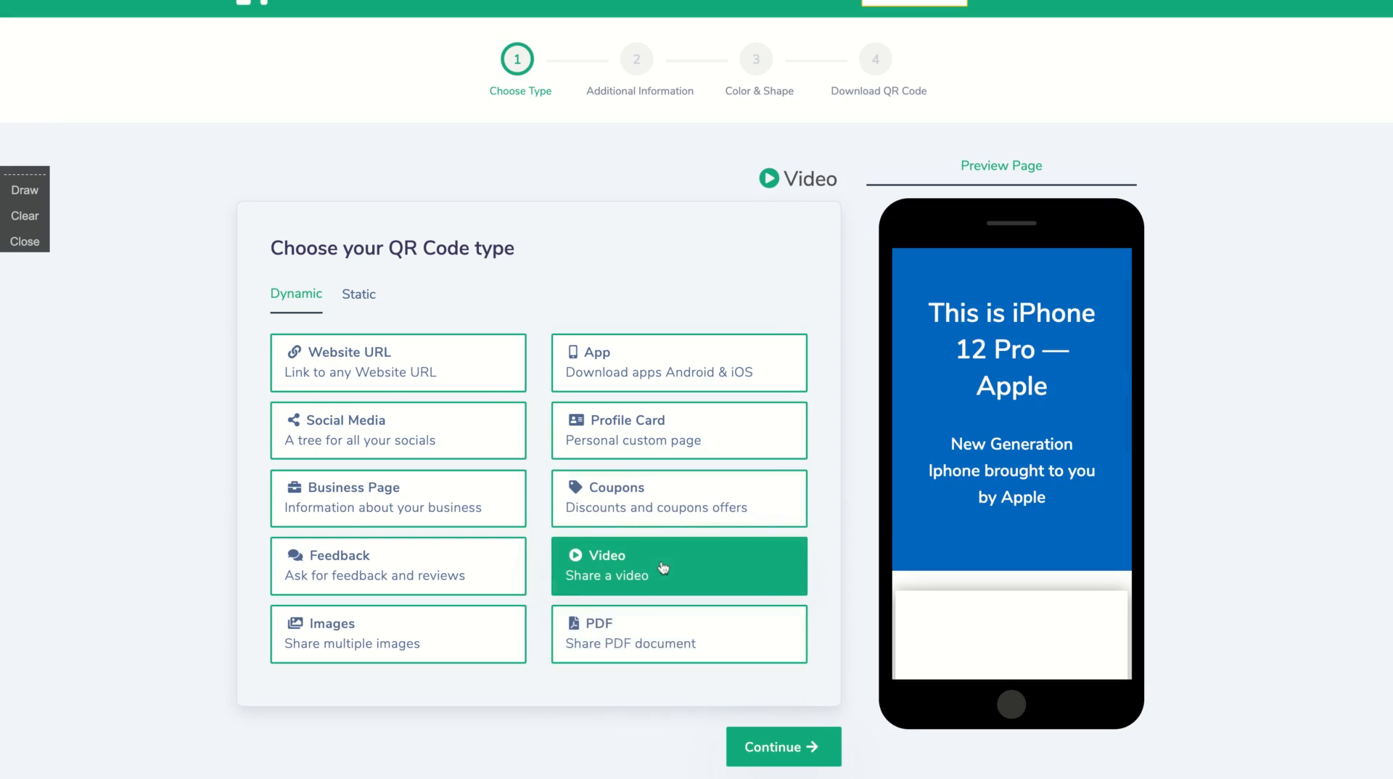
pyautogui.click(775, 752)
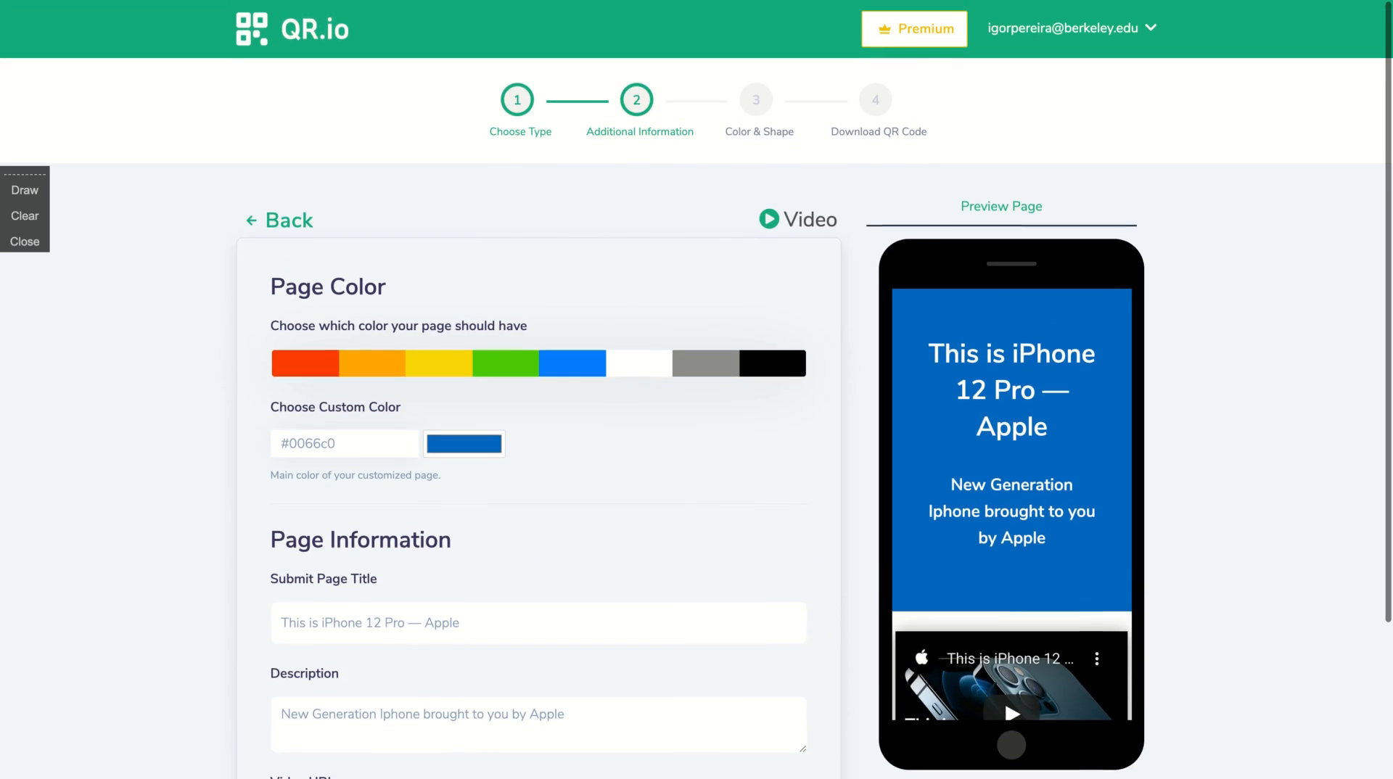
# Set the video page's custom color to #704a83 and check the sample page.
pyautogui.scroll(-2, 355, 414)
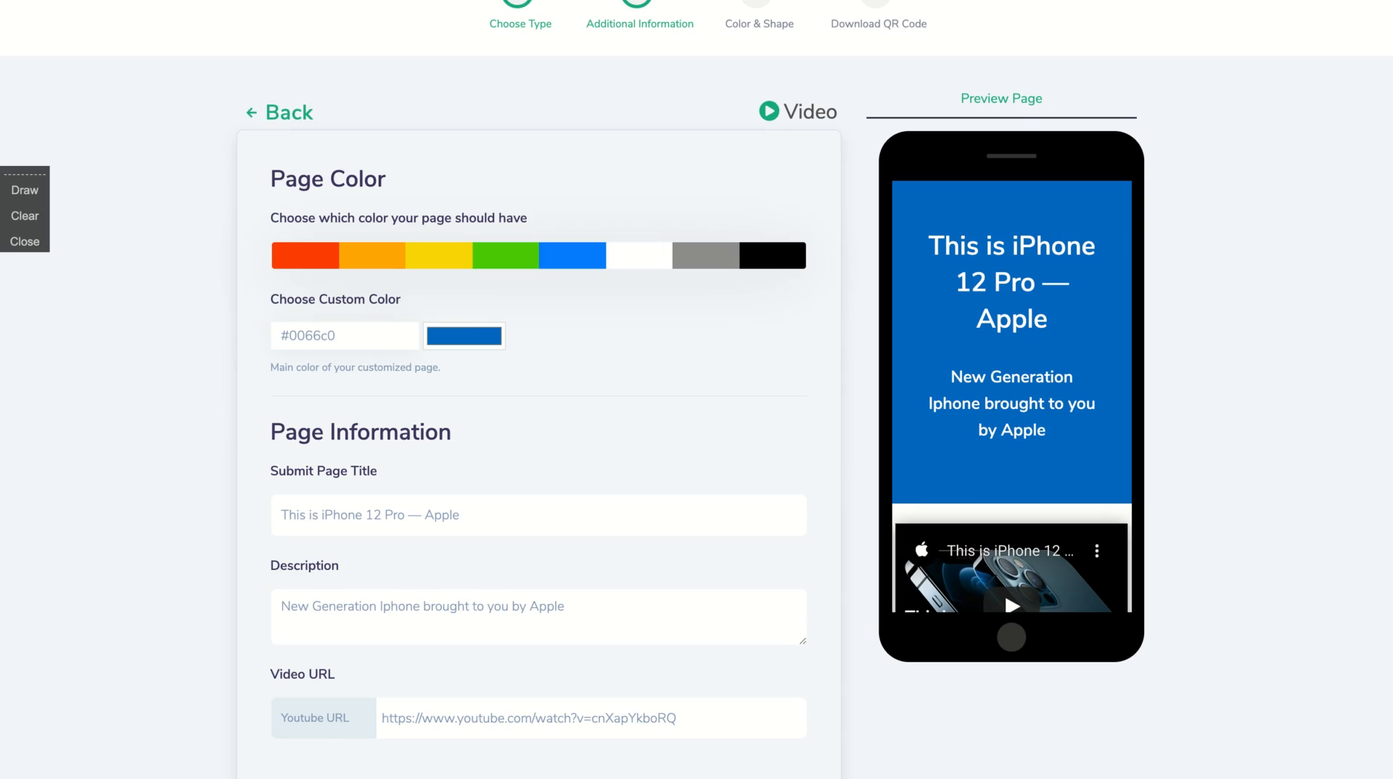
pyautogui.tripleClick(345, 335)
pyautogui.write('#704a83')
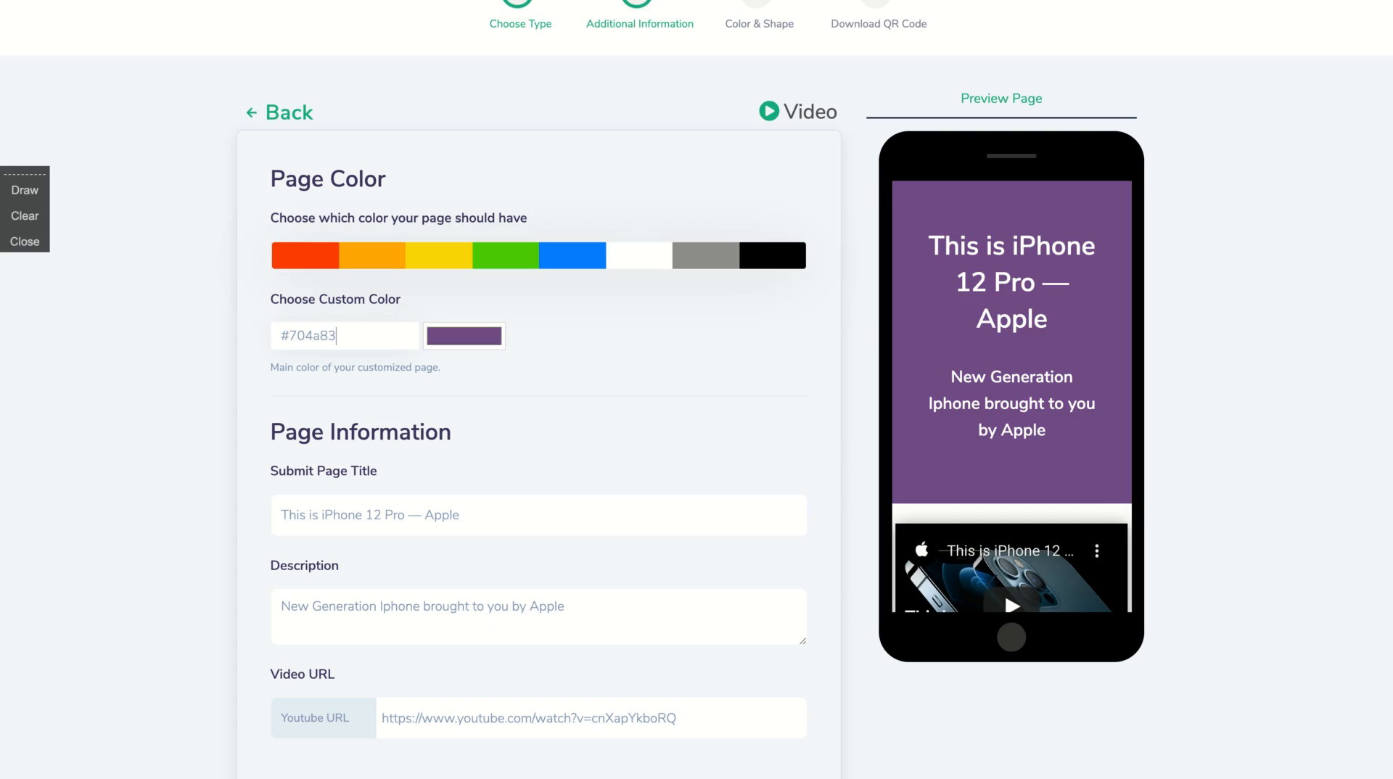
pyautogui.scroll(-1, 1106, 448)
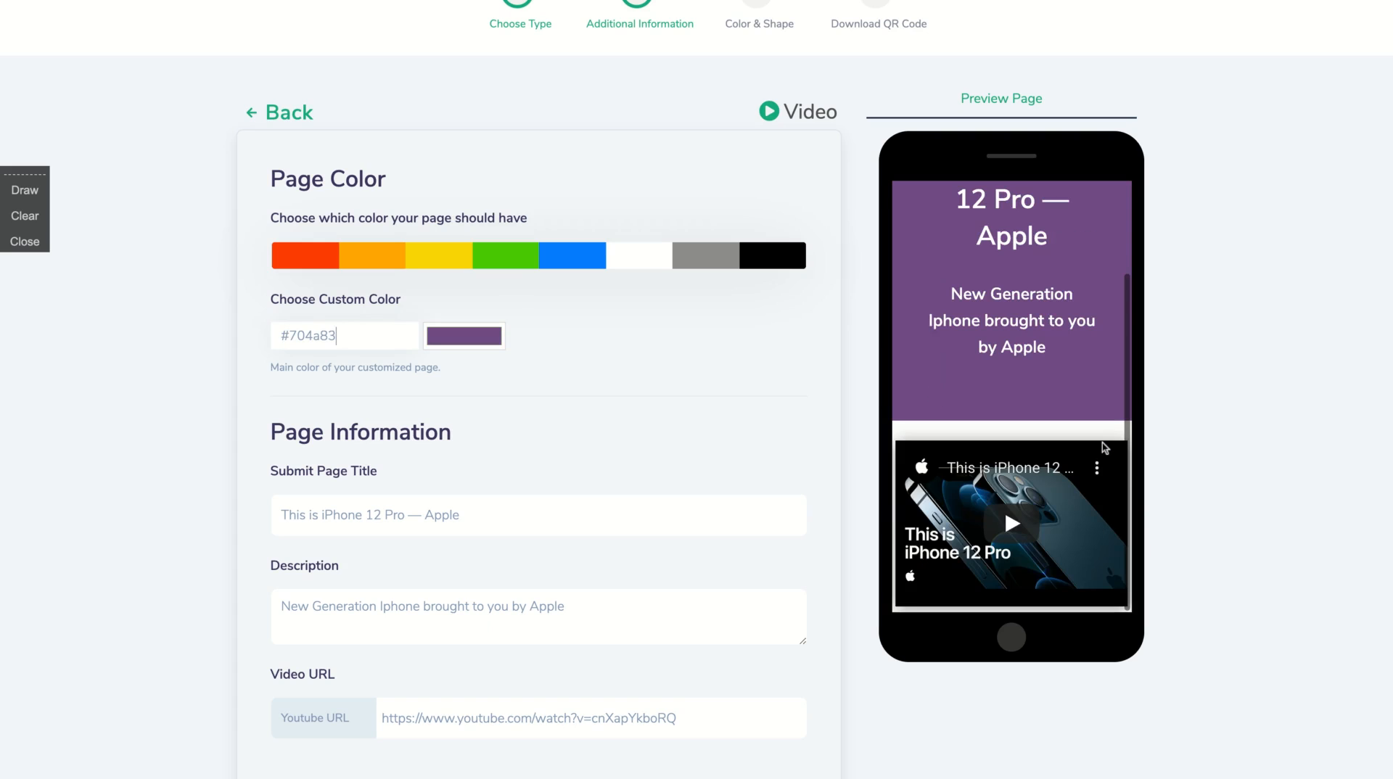
pyautogui.scroll(2, 1104, 447)
pyautogui.scroll(-2, 1105, 448)
pyautogui.tripleClick(488, 523)
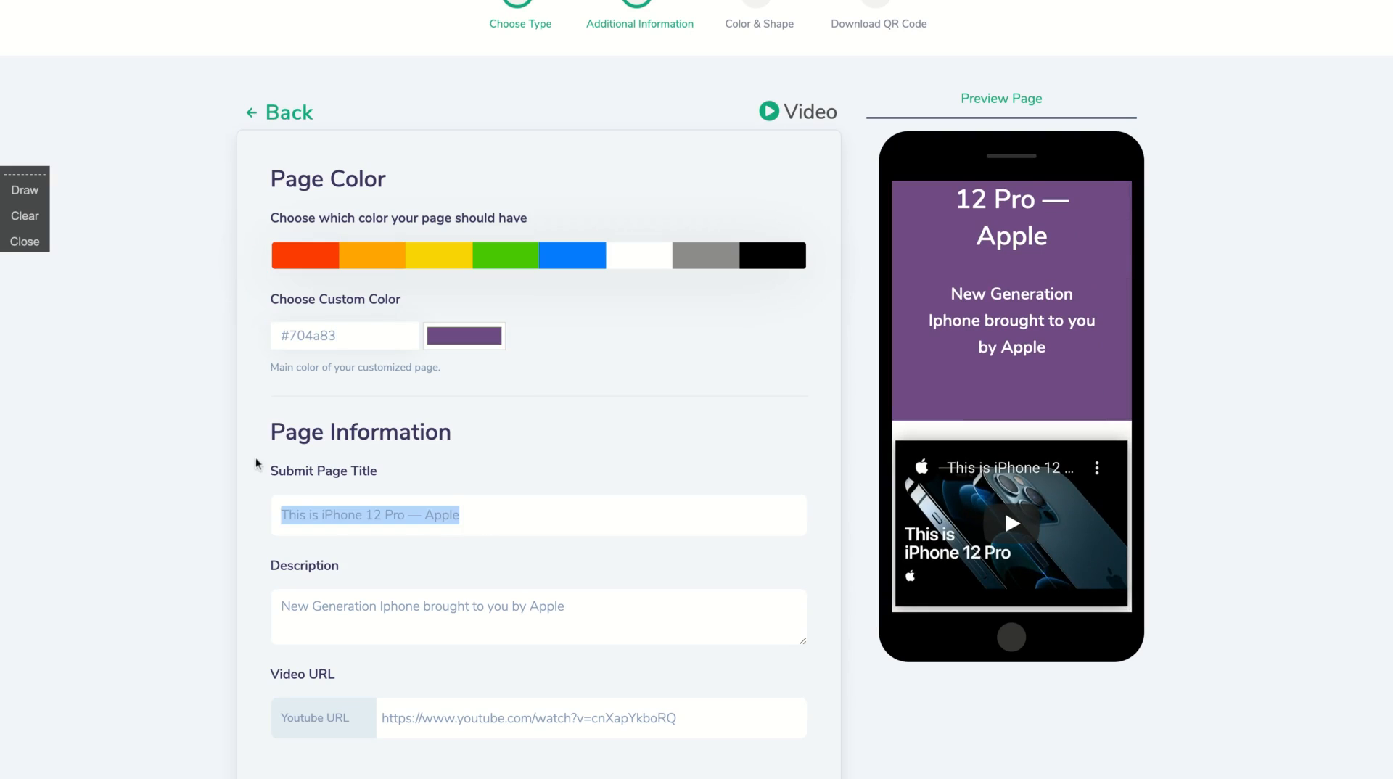
pyautogui.write('My YouTube')
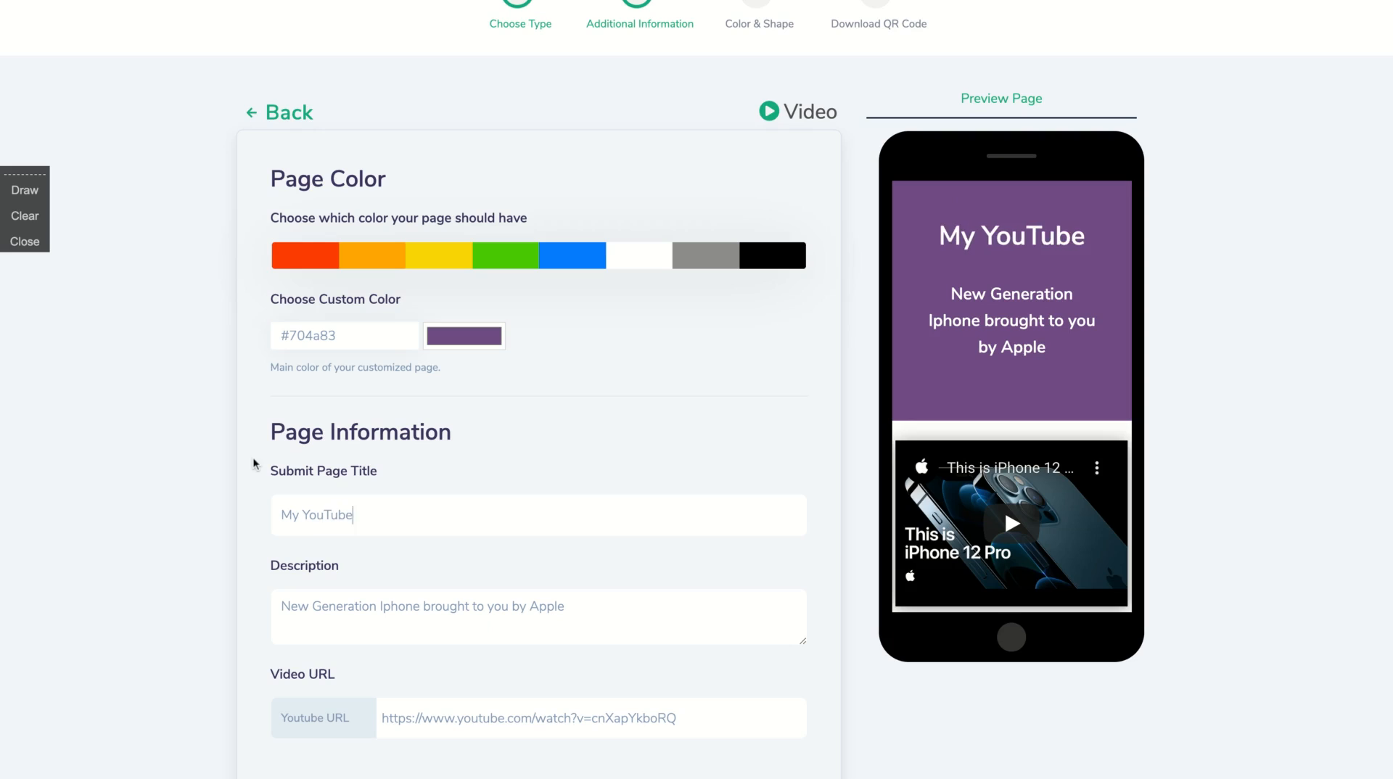
pyautogui.write(' Video')
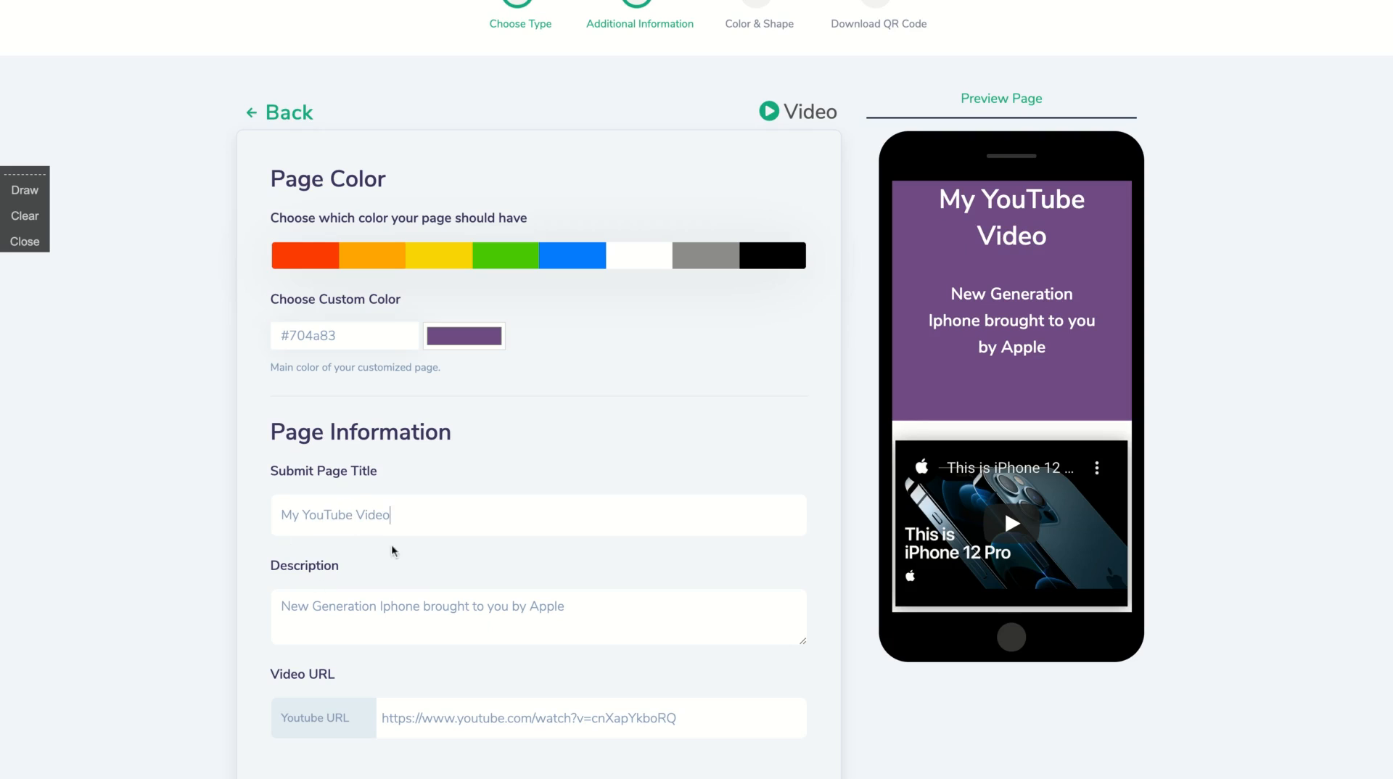
pyautogui.moveTo(404, 521); pyautogui.dragTo(230, 507)
pyautogui.write('QR.')
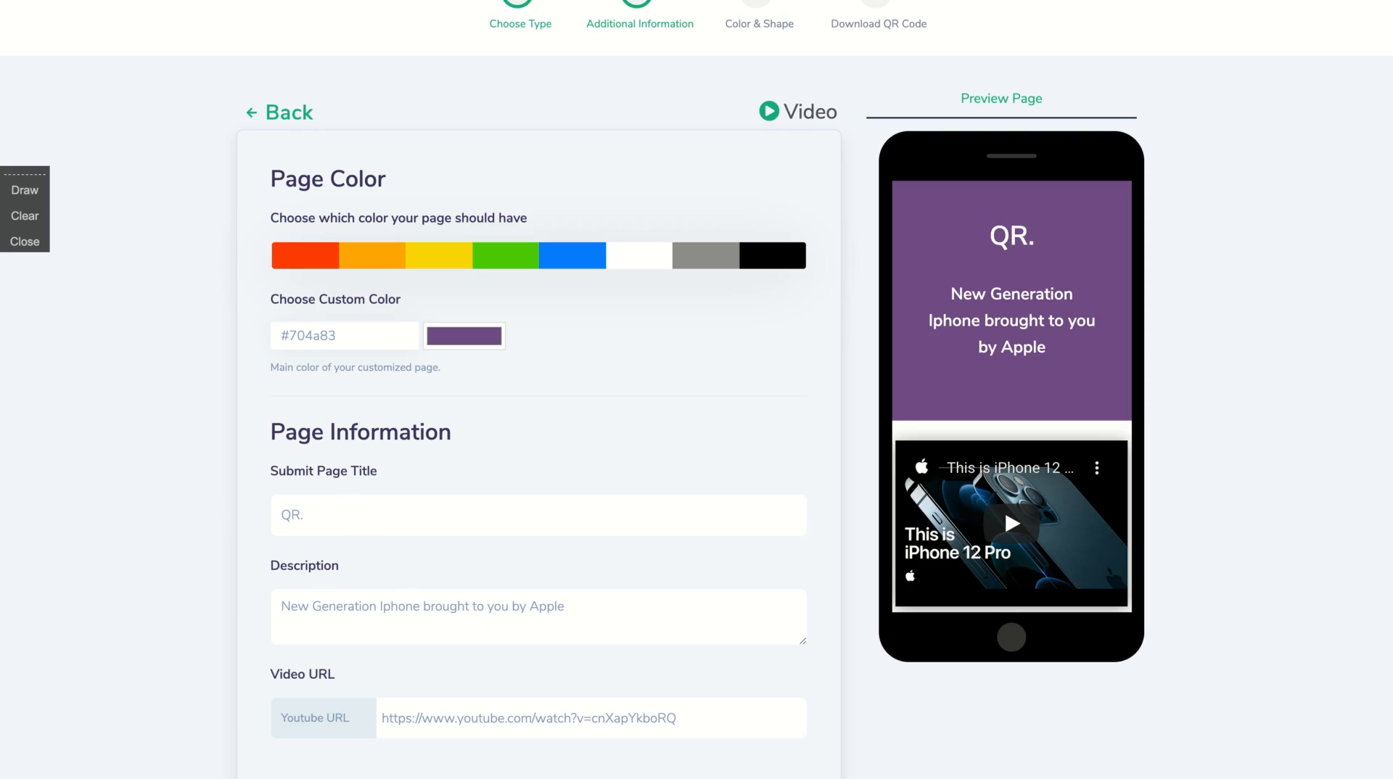
pyautogui.press('BackSpace')
pyautogui.press('BackSpace')
pyautogui.press('BackSpace')
# Enter "My Youtube Video" as the page title.
pyautogui.write('My You')
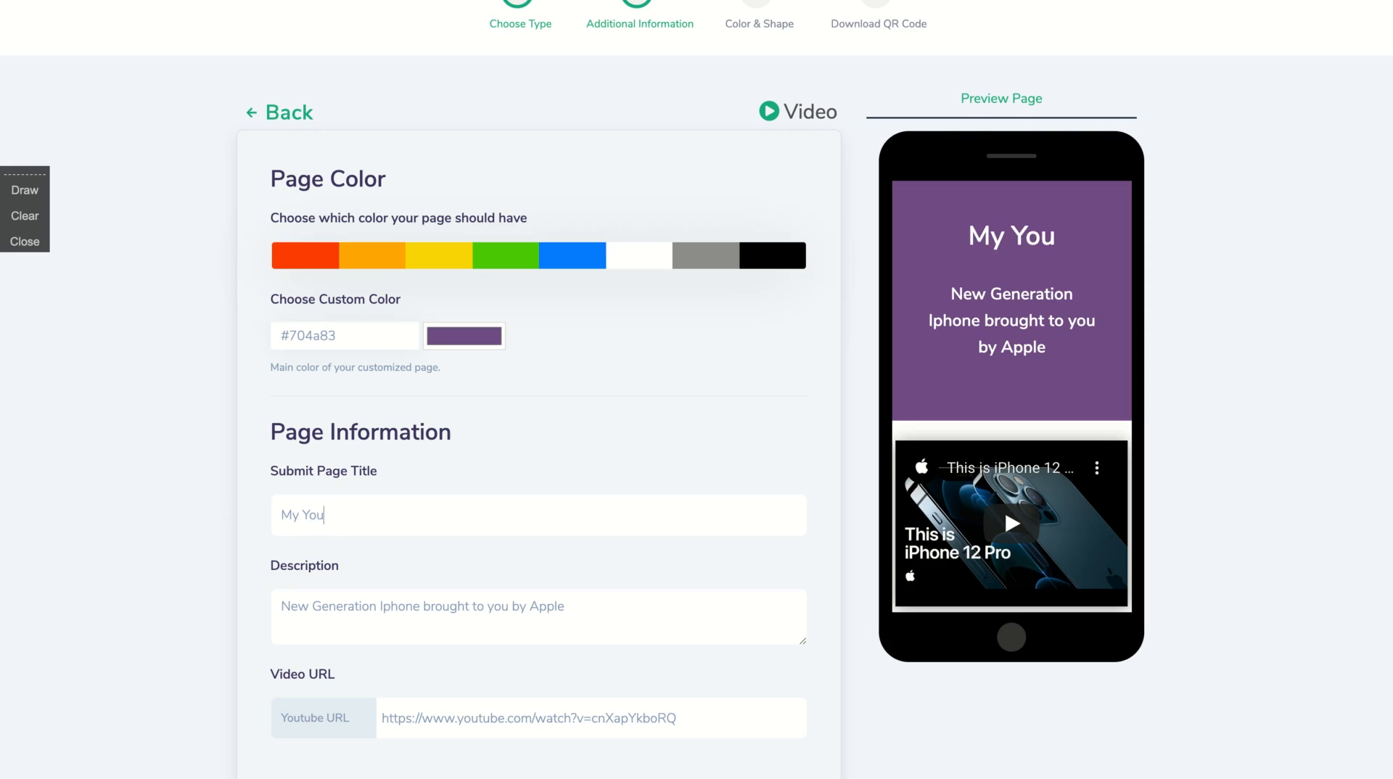
pyautogui.write('tube Viceo')
pyautogui.press('BackSpace')
pyautogui.press('BackSpace')
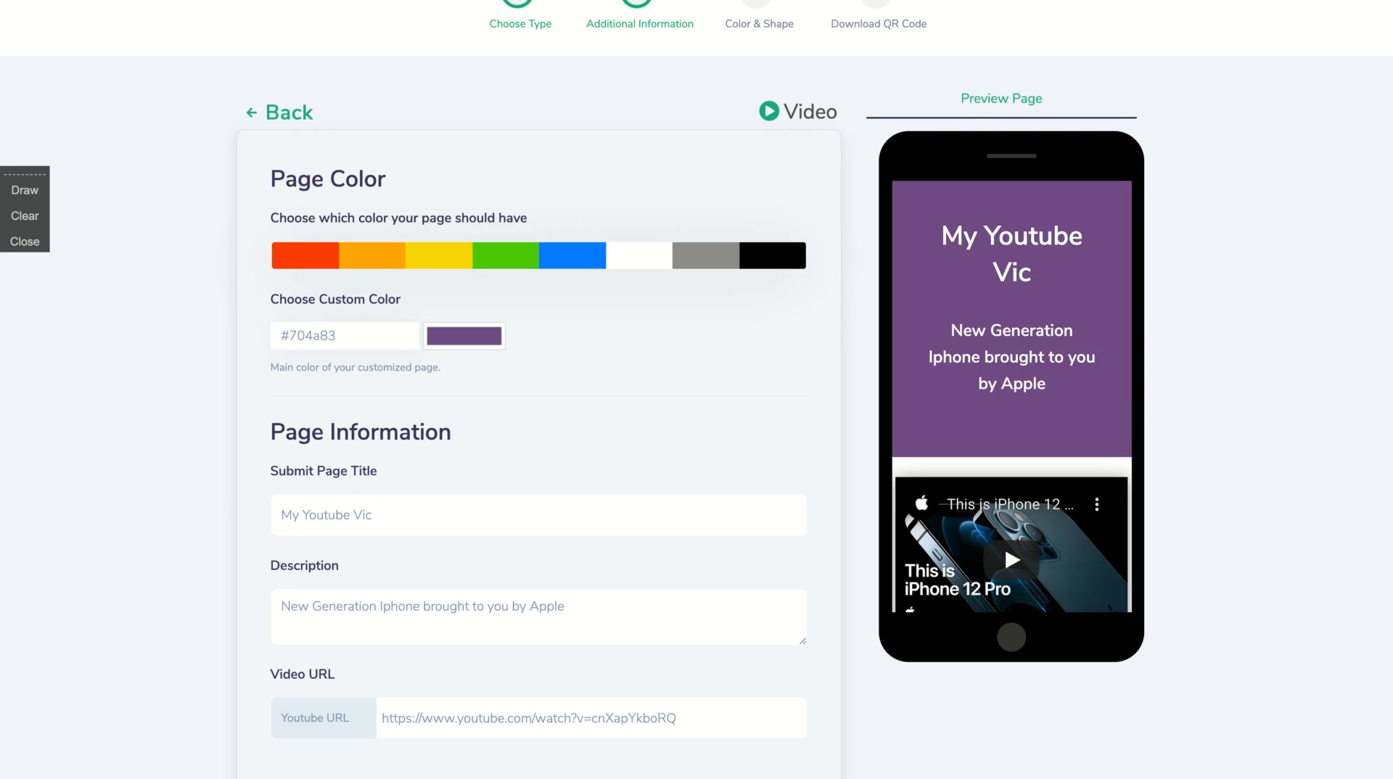
pyautogui.write('deo')
# Replace the page description with "QR.IO Review".
pyautogui.click(591, 609)
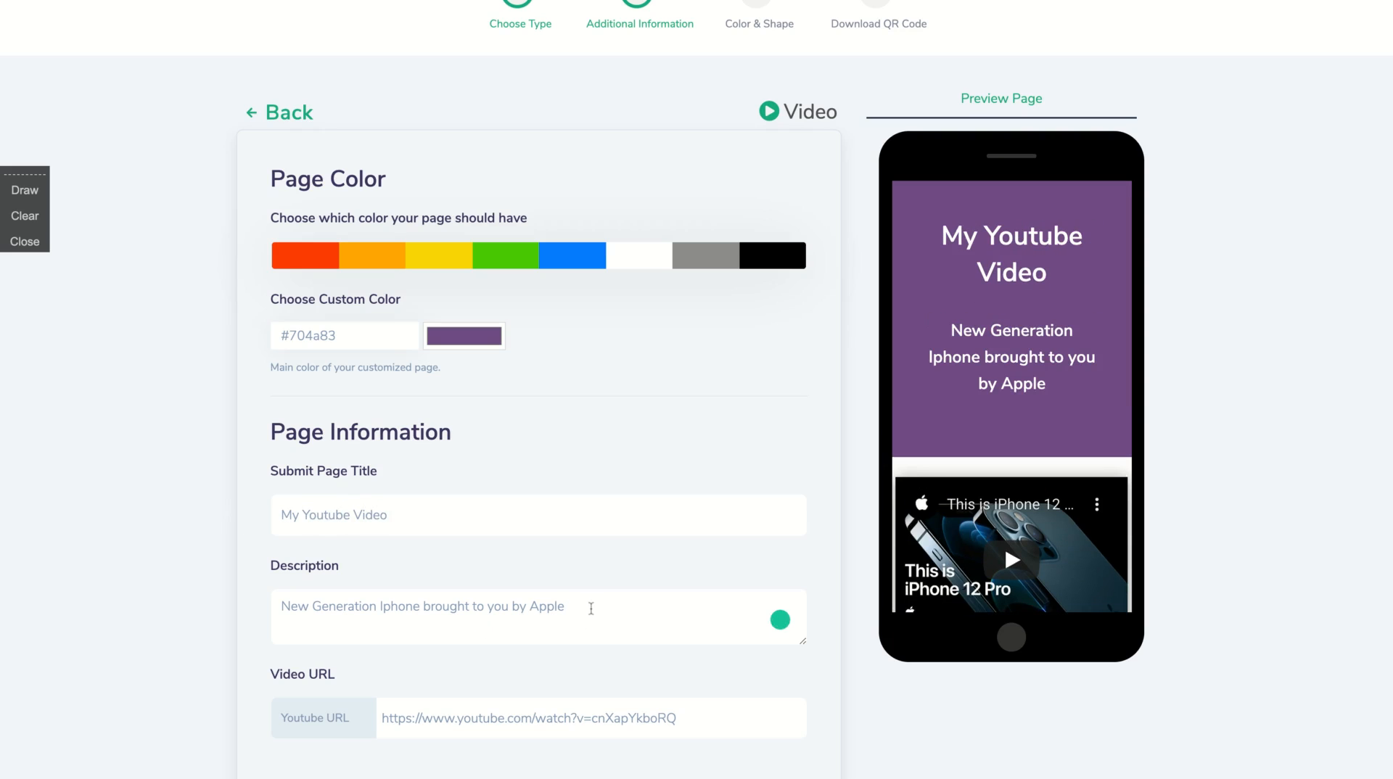
pyautogui.hotkey('ctrl', 'a')
pyautogui.write('QR.IO')
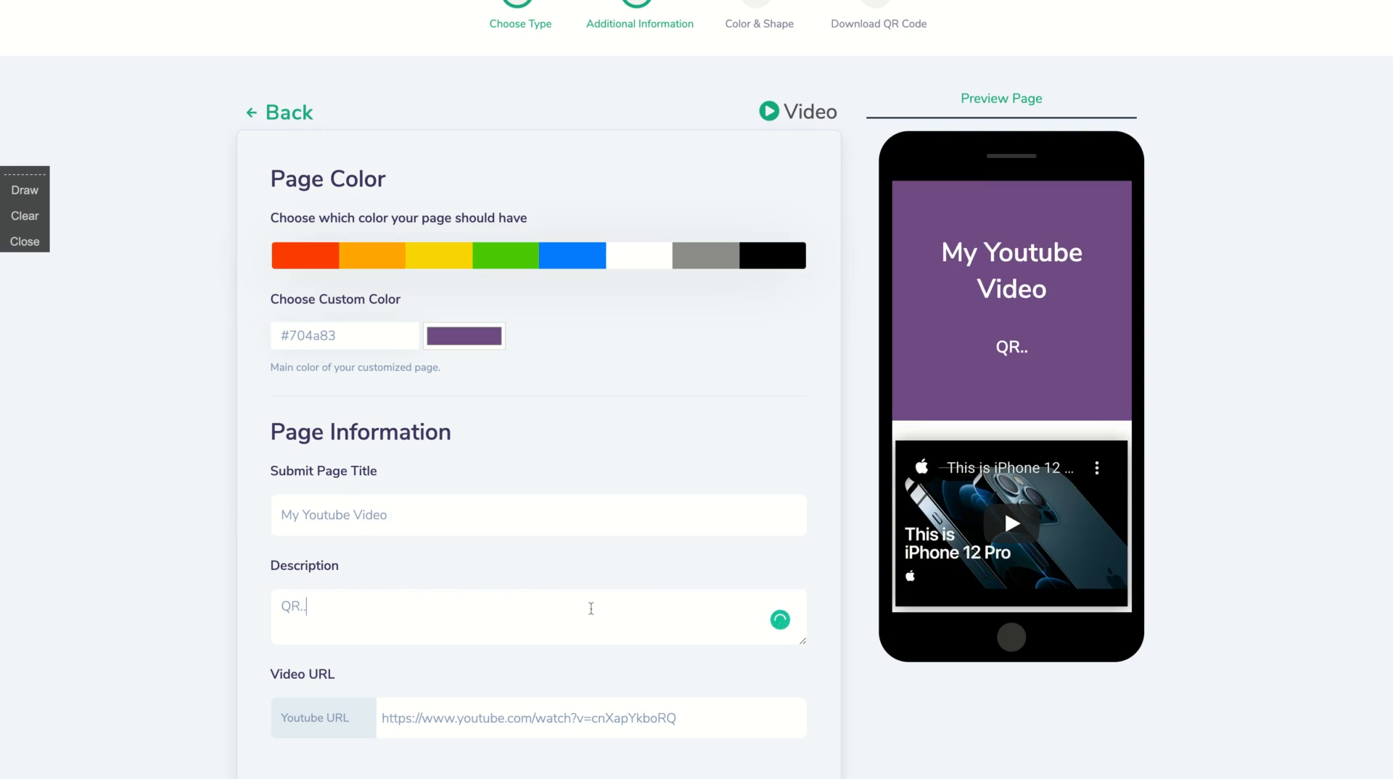
pyautogui.write(' Review')
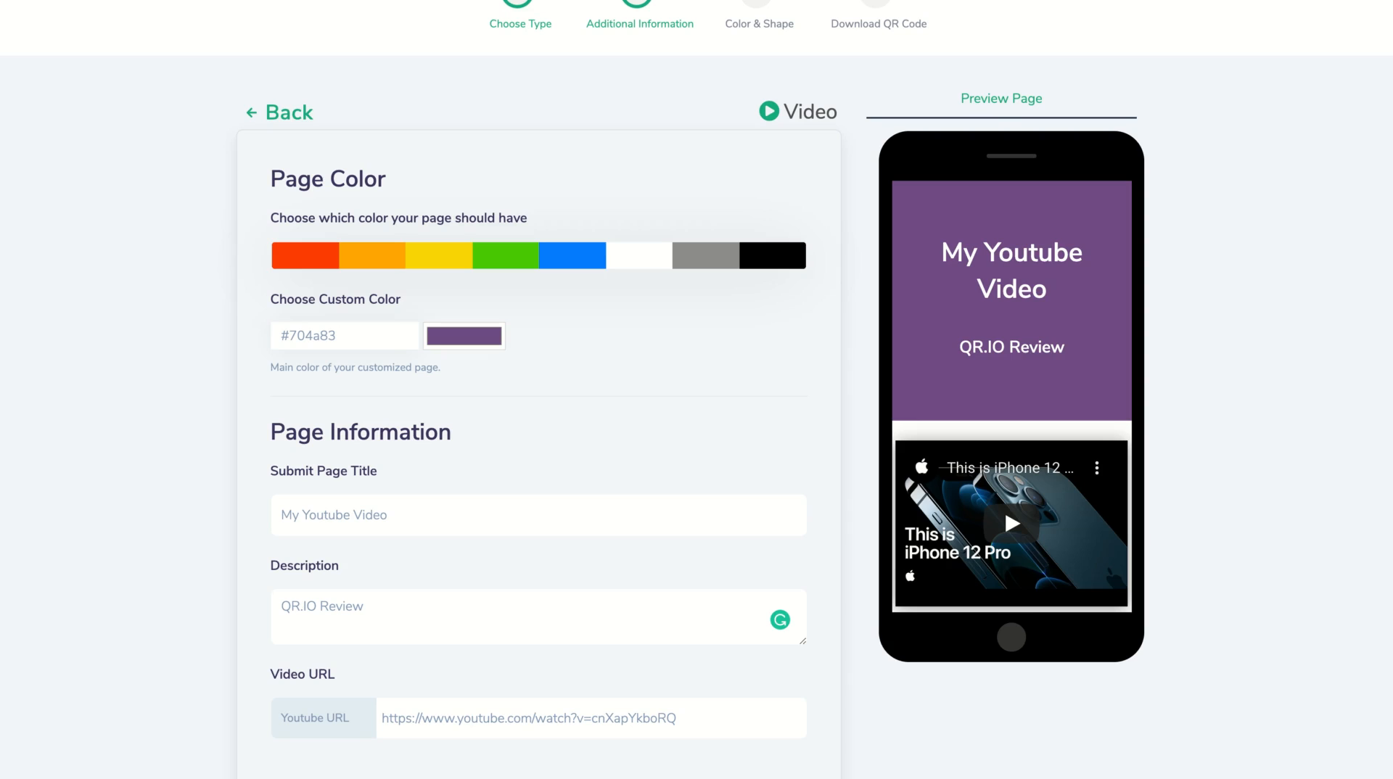
pyautogui.scroll(-1, 629, 459)
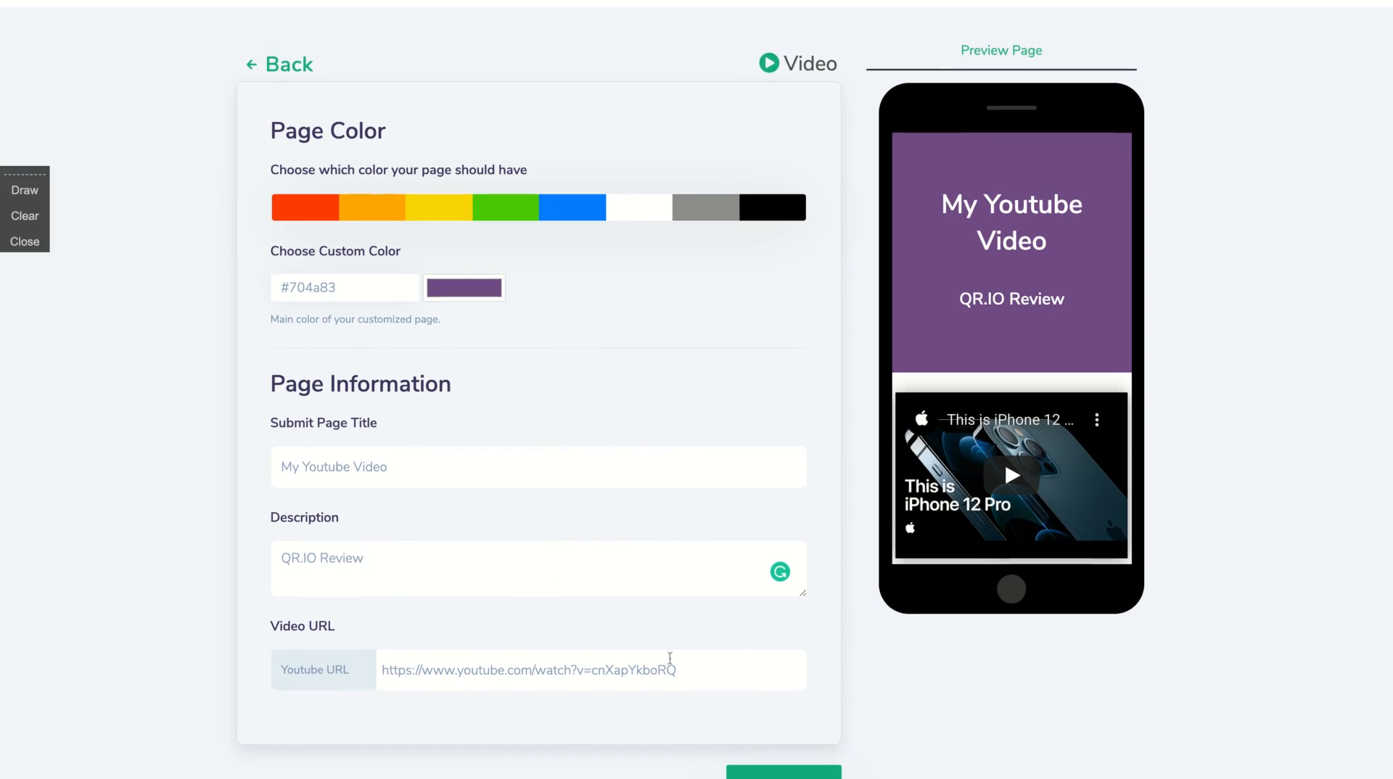
pyautogui.tripleClick(672, 670)
pyautogui.write('https://www.youtube.com/watch?v=R6HG3RhzOb0&t=2s')
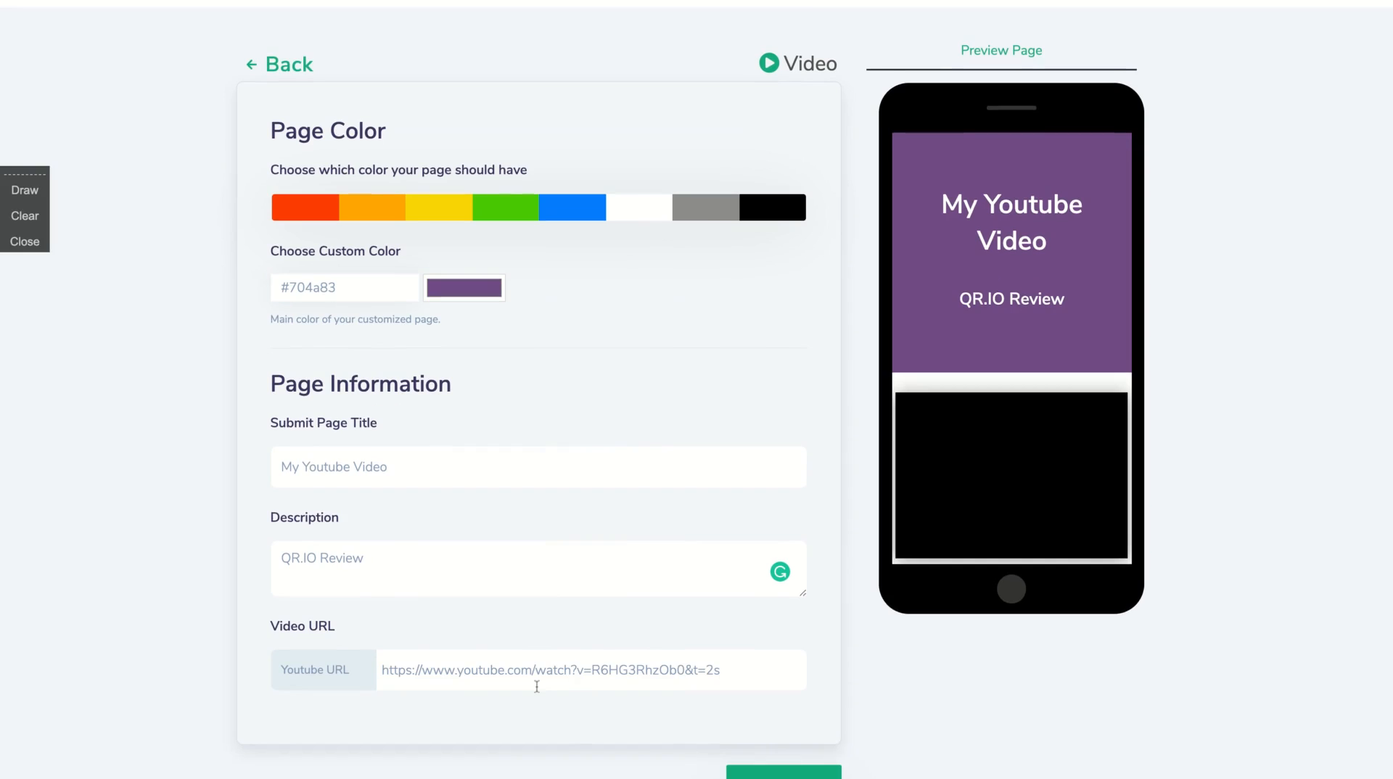
pyautogui.scroll(-1, 537, 686)
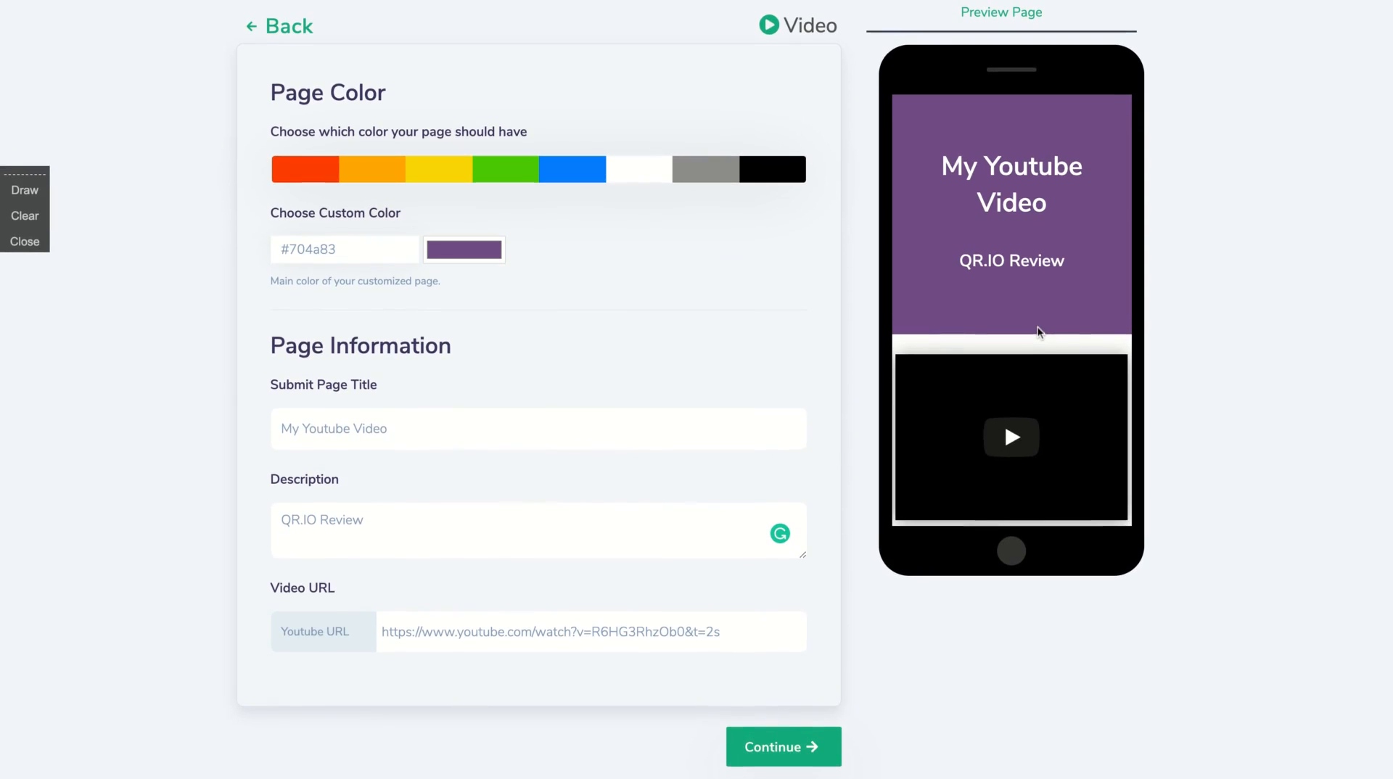
pyautogui.click(1016, 441)
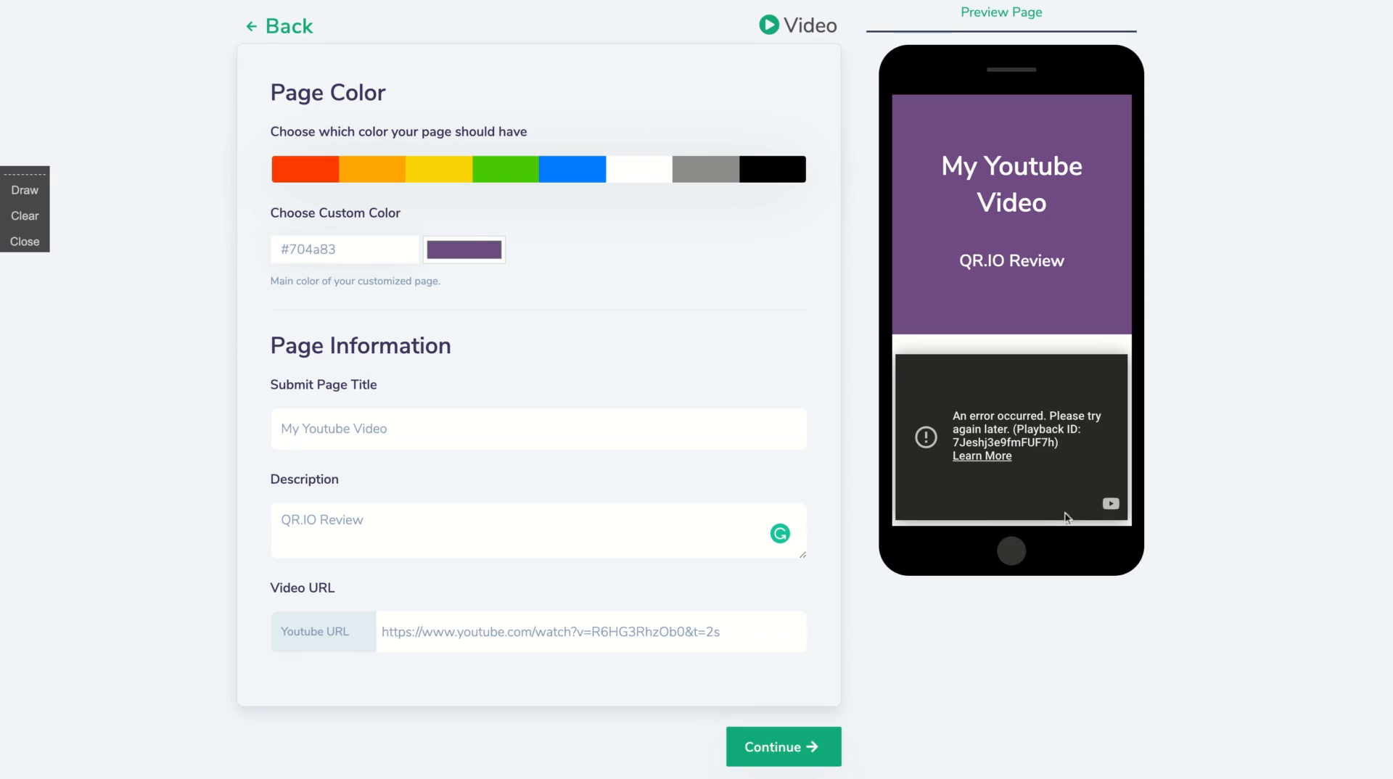
# Remove the "&t=2s" timestamp from the end of the video URL.
pyautogui.click(735, 629)
pyautogui.press('BackSpace')
pyautogui.press('BackSpace')
pyautogui.press('BackSpace')
pyautogui.press('BackSpace')
pyautogui.press('BackSpace')
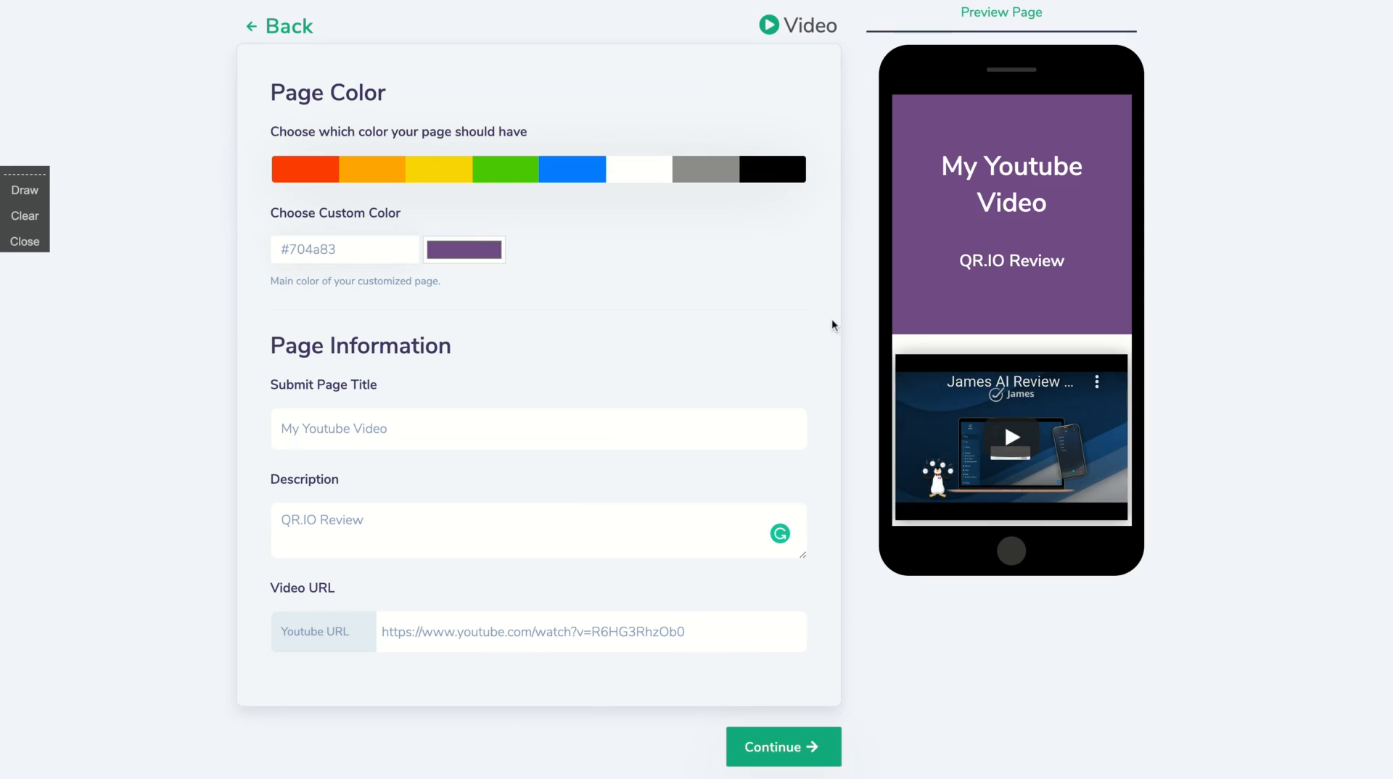
# Play and pause the video in the page preview and continue to the color and shape settings.
pyautogui.click(1012, 425)
pyautogui.click(920, 506)
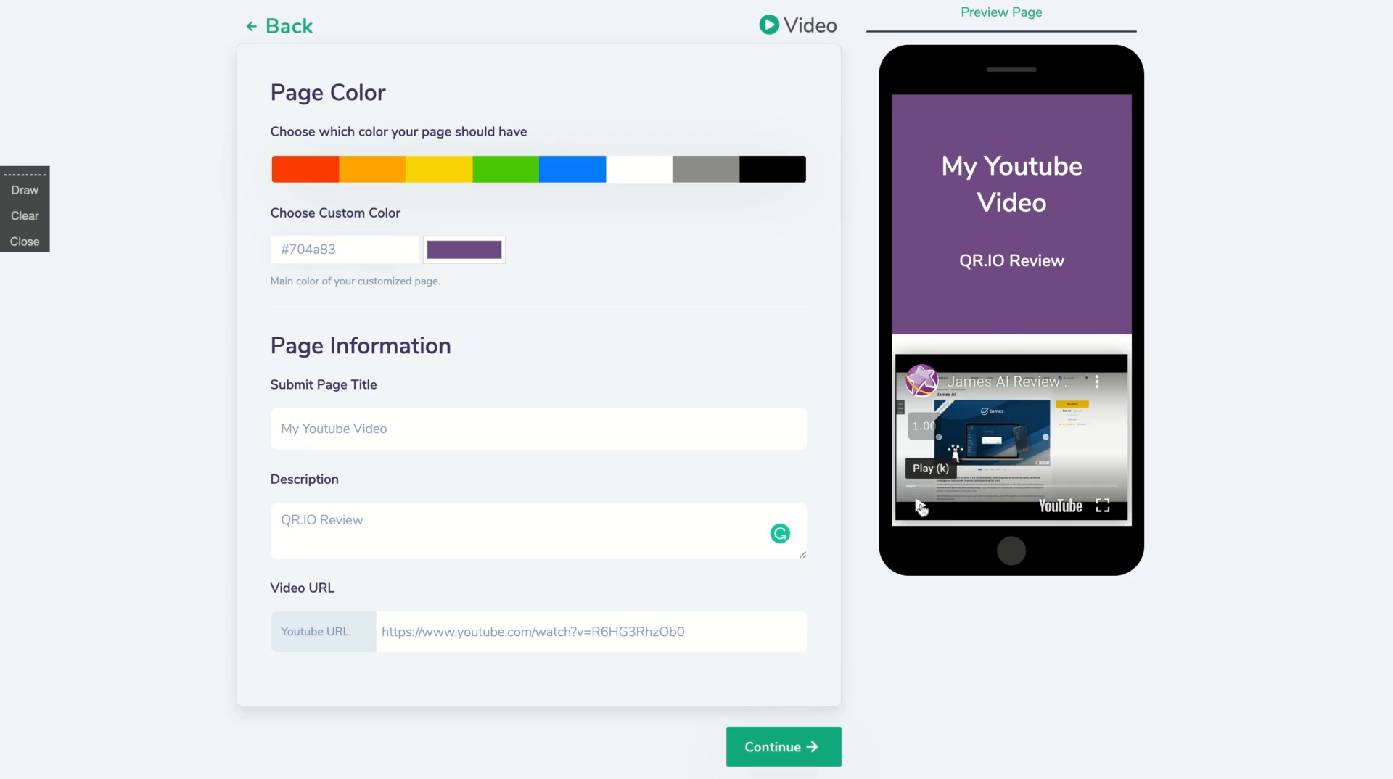
pyautogui.click(769, 748)
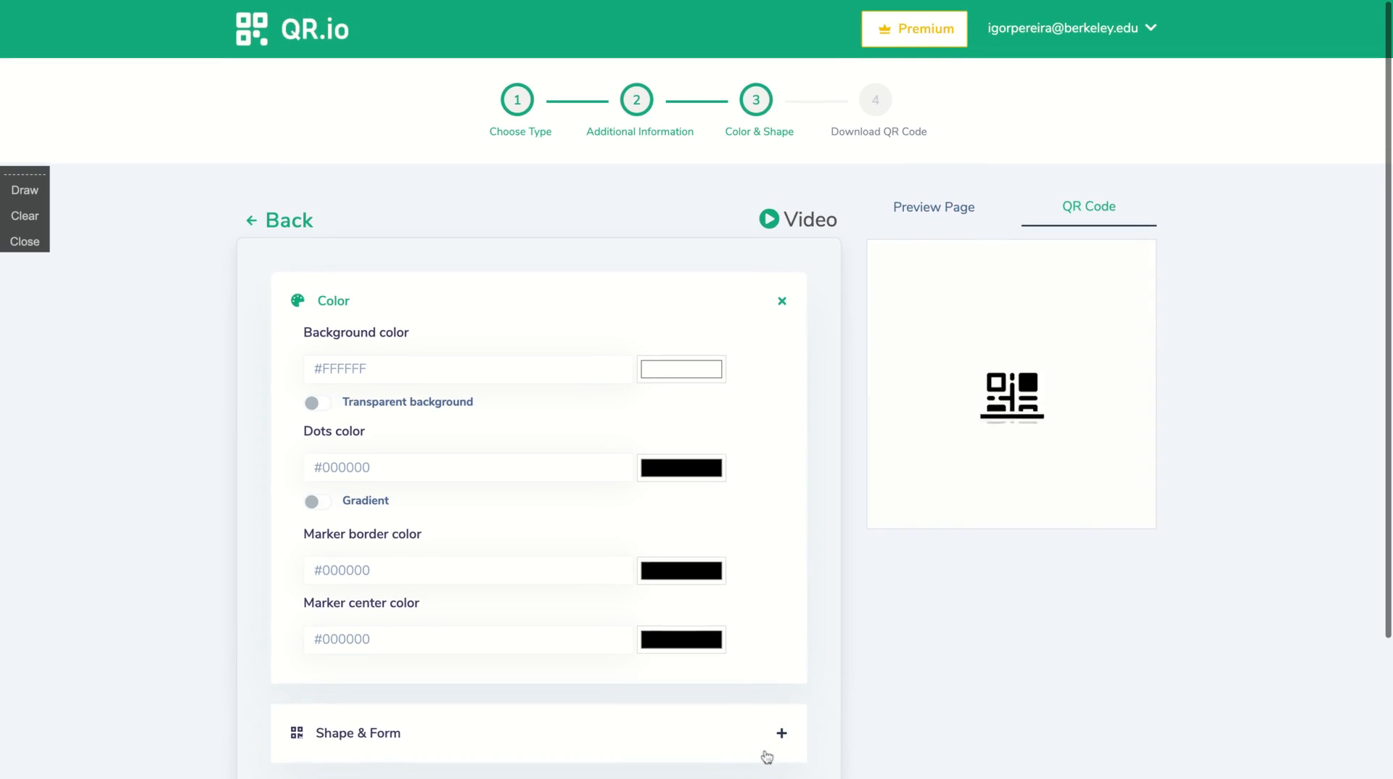
# Try a transparent background on the QR code and switch it back off.
pyautogui.scroll(-2, 858, 435)
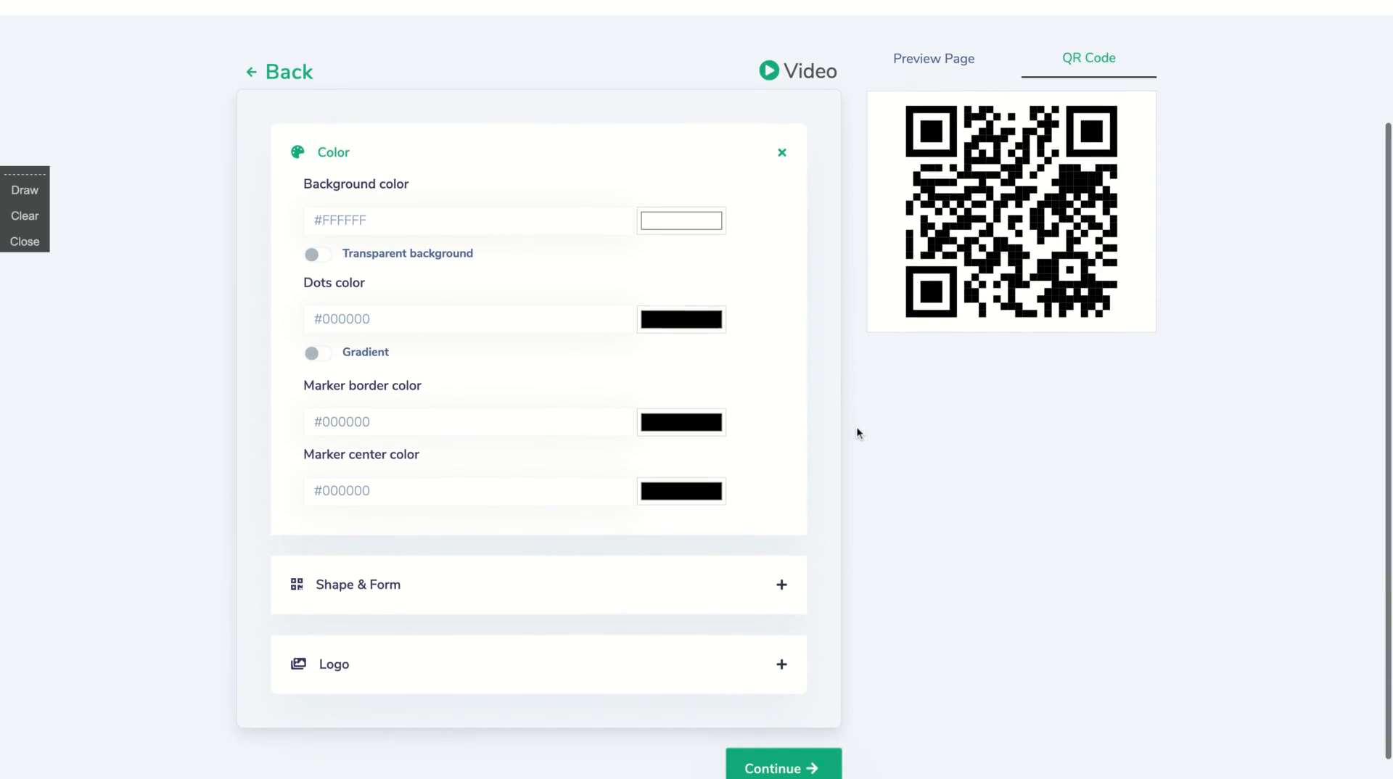
pyautogui.scroll(2, 752, 311)
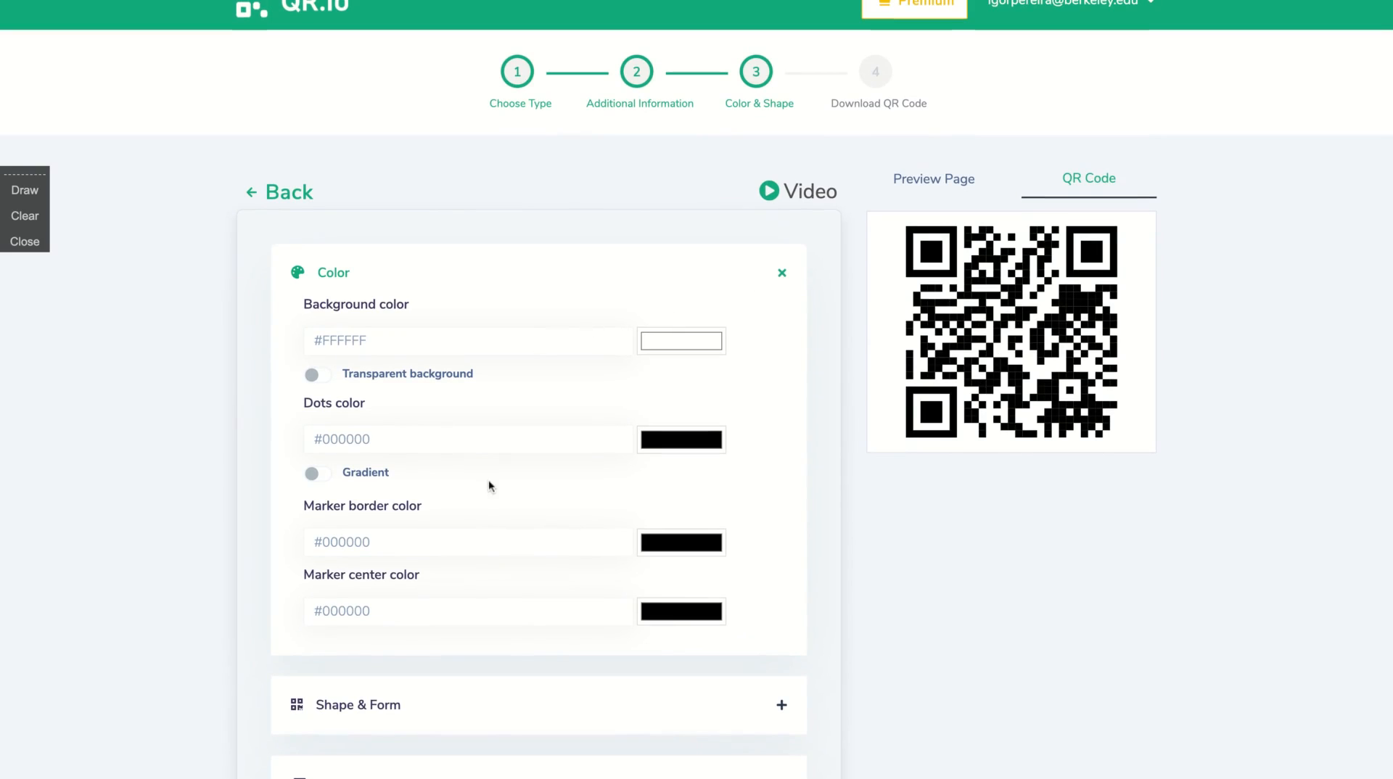
pyautogui.click(316, 371)
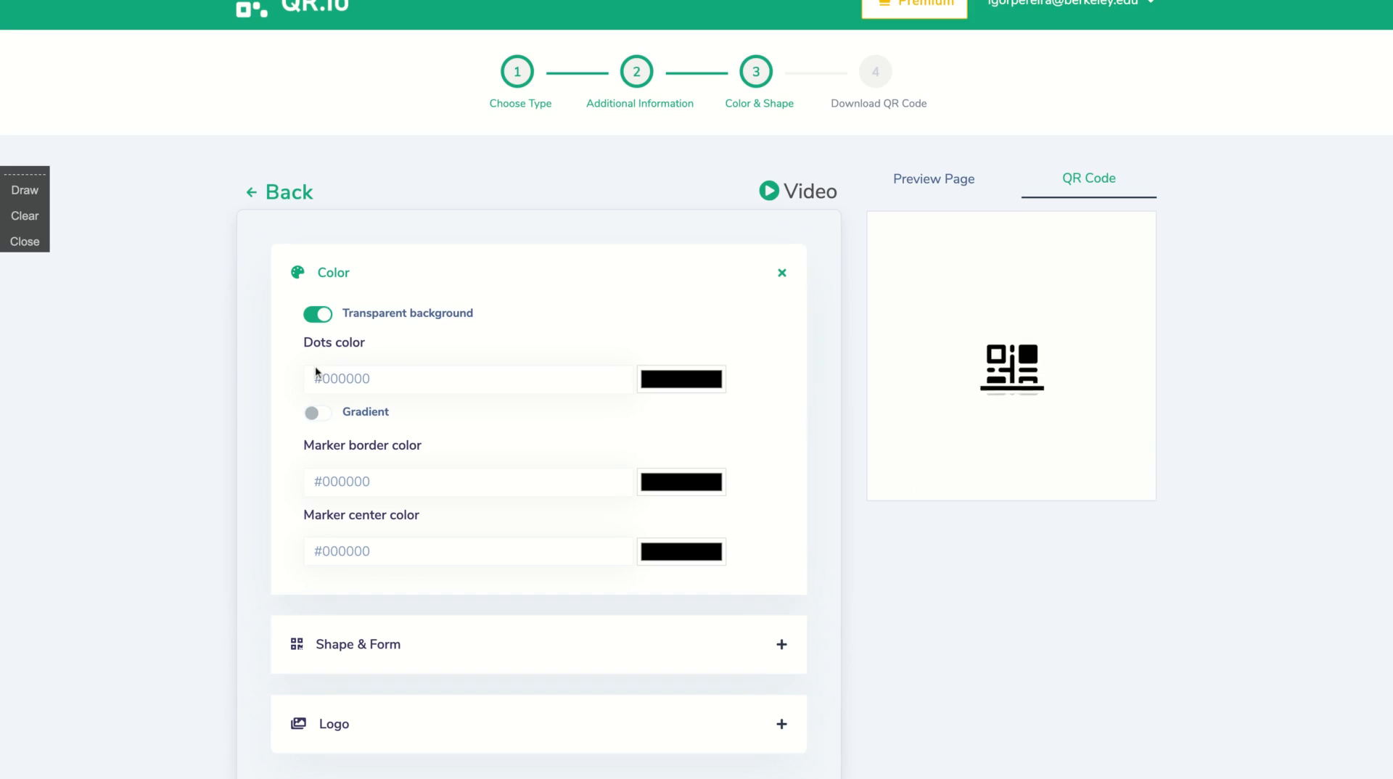
pyautogui.click(321, 317)
# Try the PayPal logo in the center of the QR code and replace it with the Wi-Fi logo.
pyautogui.scroll(-3, 451, 461)
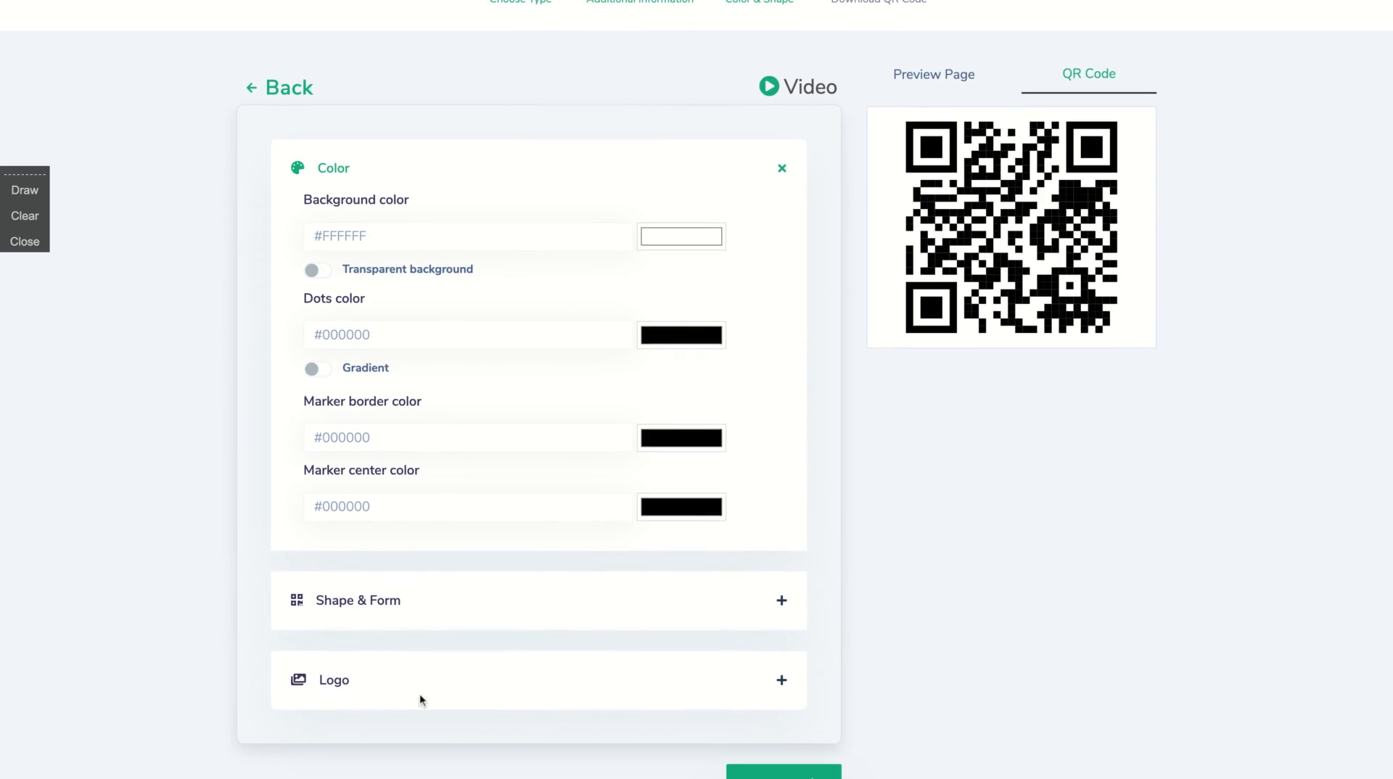
pyautogui.click(354, 687)
pyautogui.scroll(-7, 687, 666)
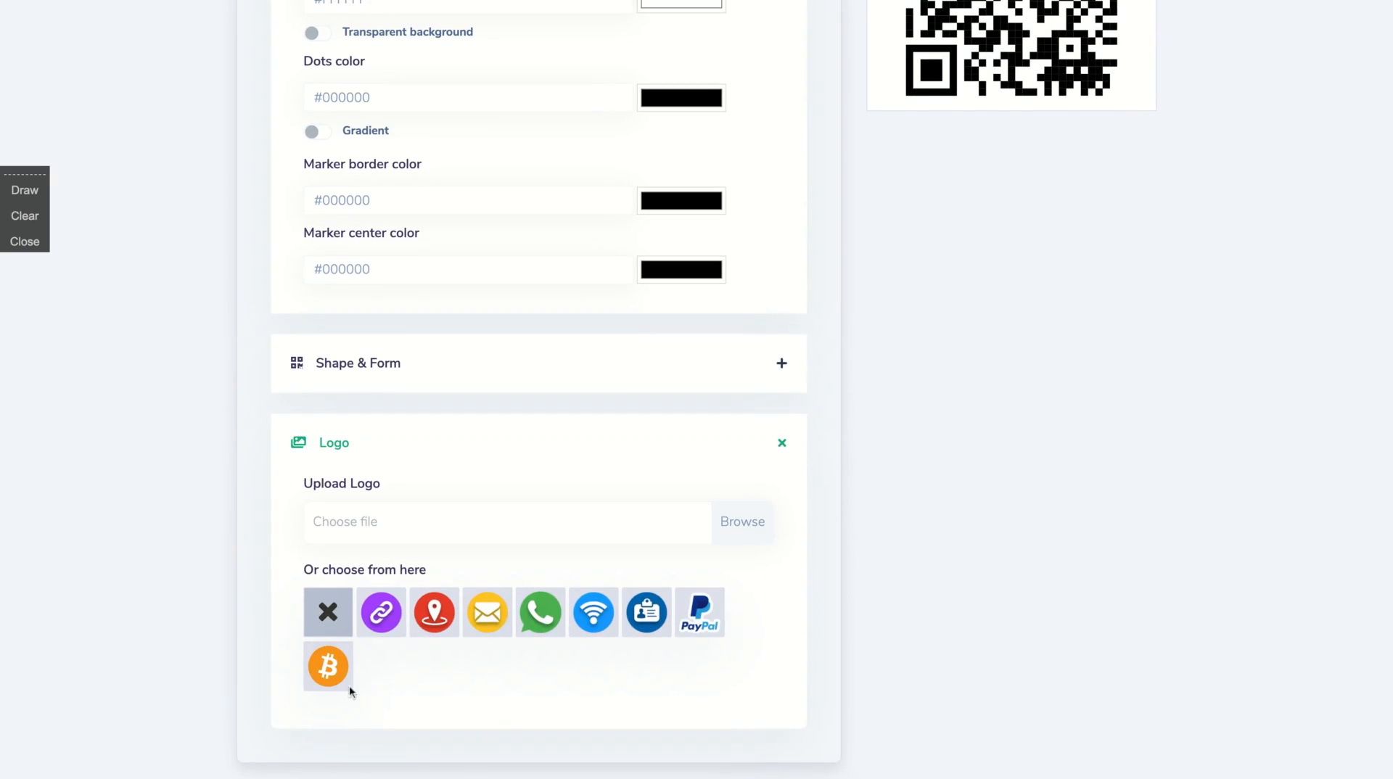
pyautogui.click(705, 617)
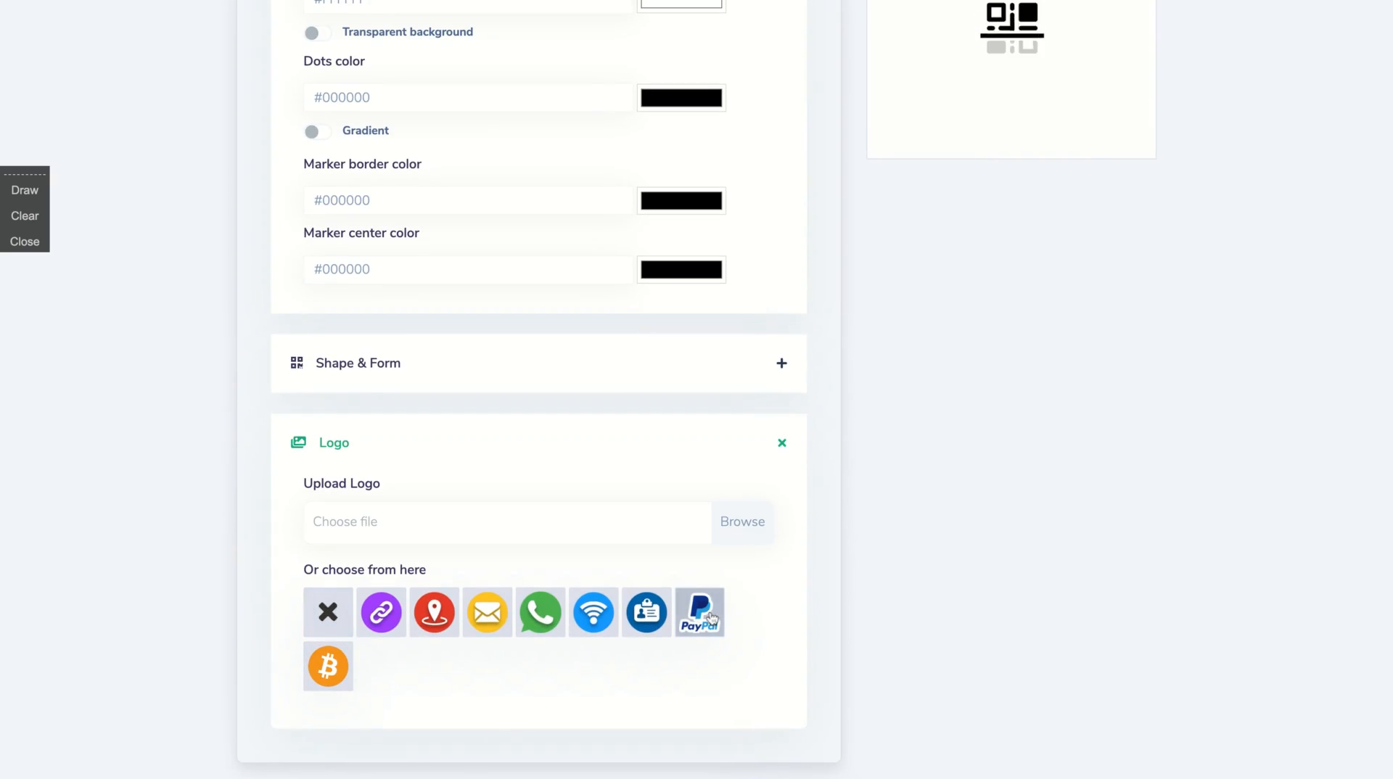
pyautogui.scroll(7, 709, 613)
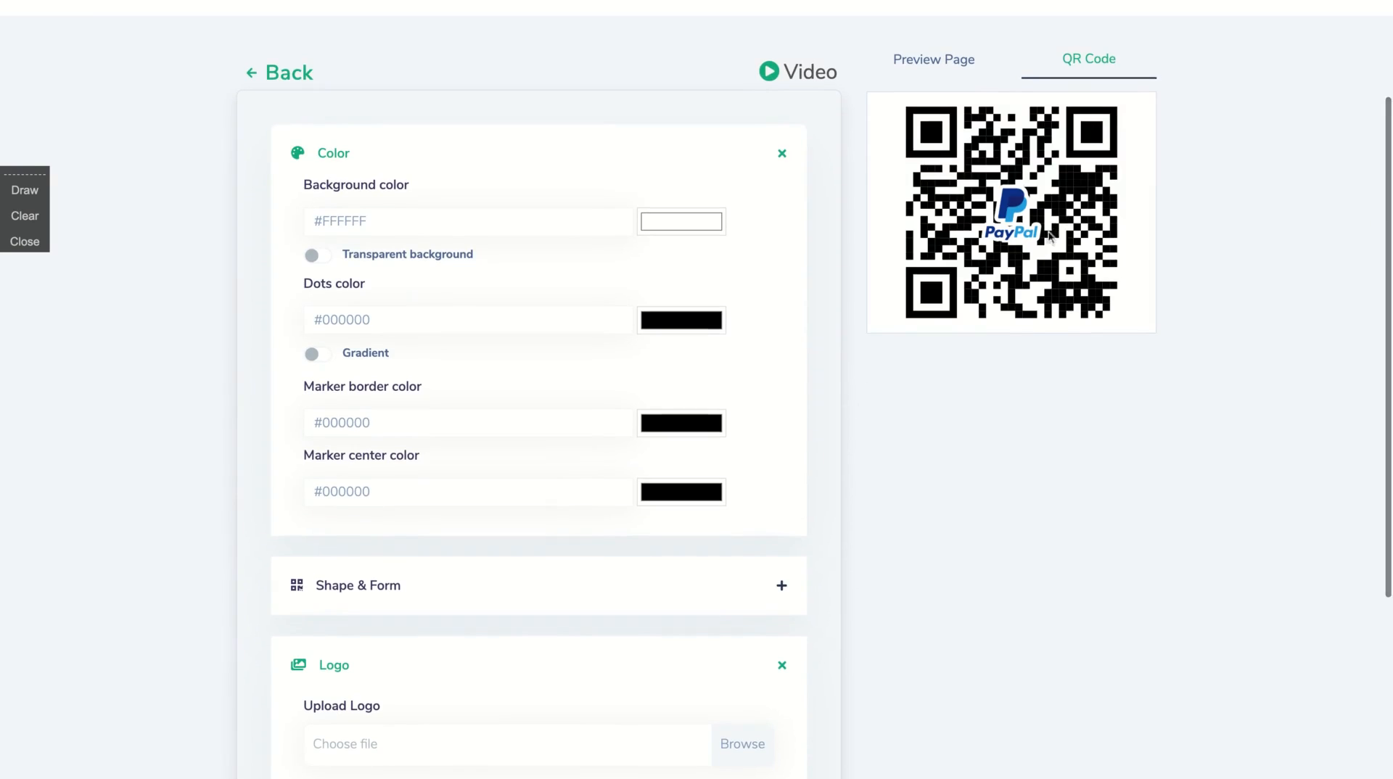
pyautogui.scroll(-7, 847, 468)
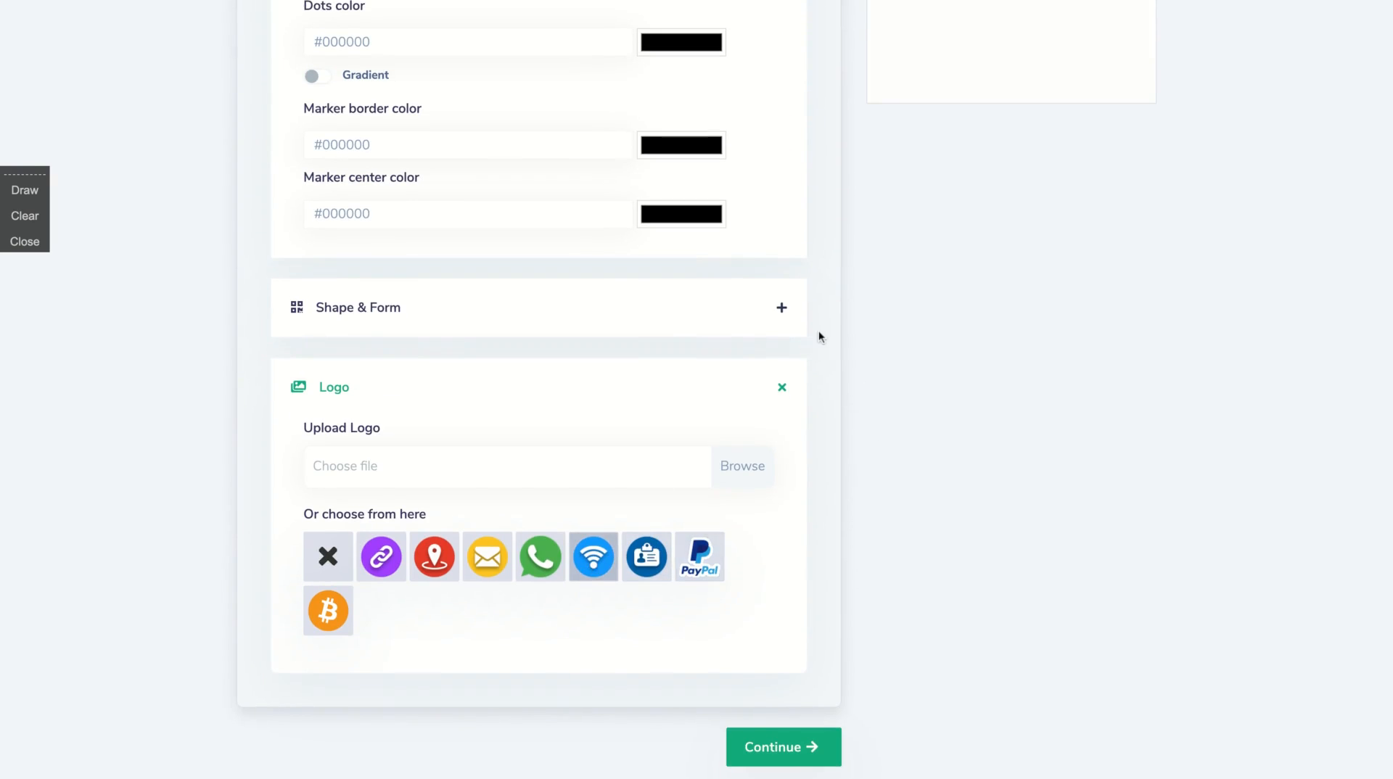
pyautogui.scroll(8, 818, 337)
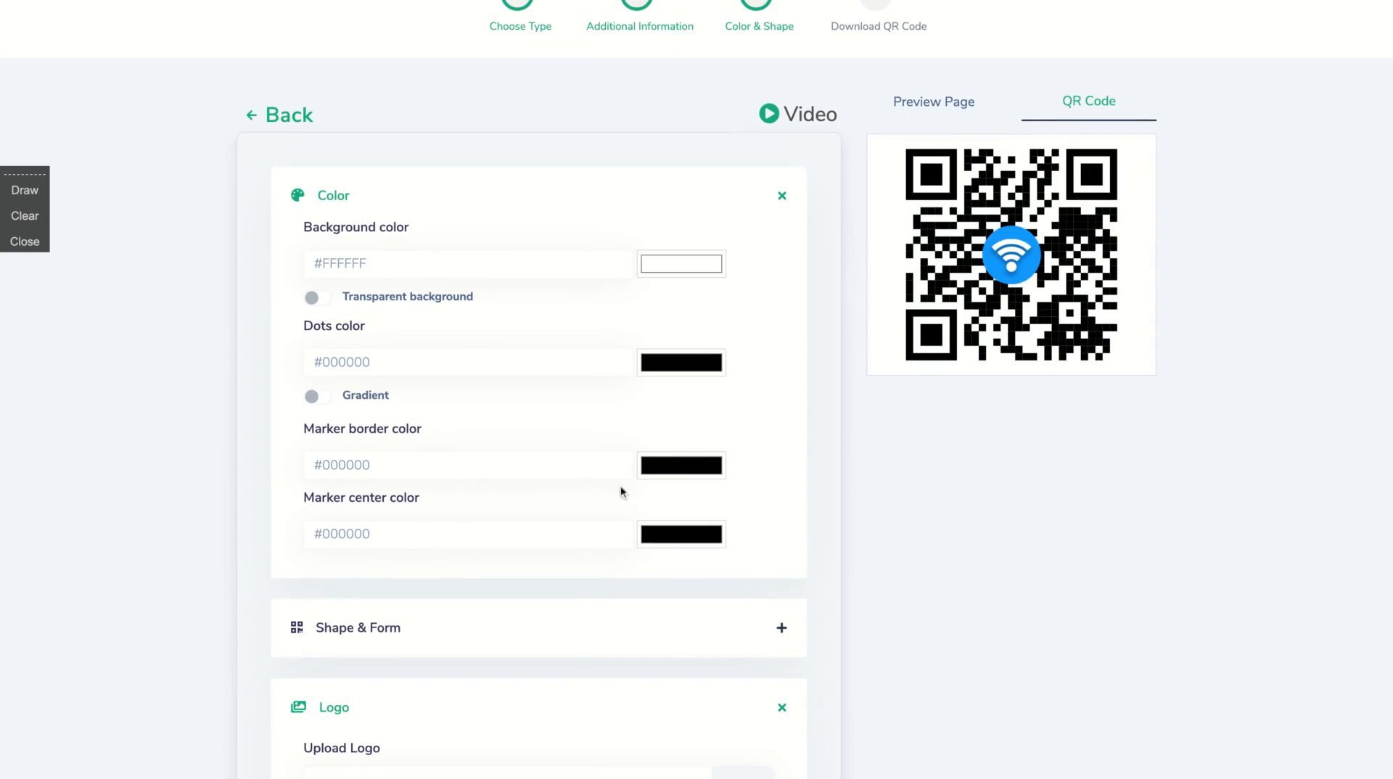
# Set the QR code's marker center color to #ba3636 and its marker border color to #4b1abc.
pyautogui.click(664, 471)
pyautogui.click(468, 605)
pyautogui.click(662, 530)
pyautogui.moveTo(664, 552)
pyautogui.mouseDown()
pyautogui.moveTo(762, 606)
pyautogui.moveTo(766, 592)
pyautogui.mouseUp()
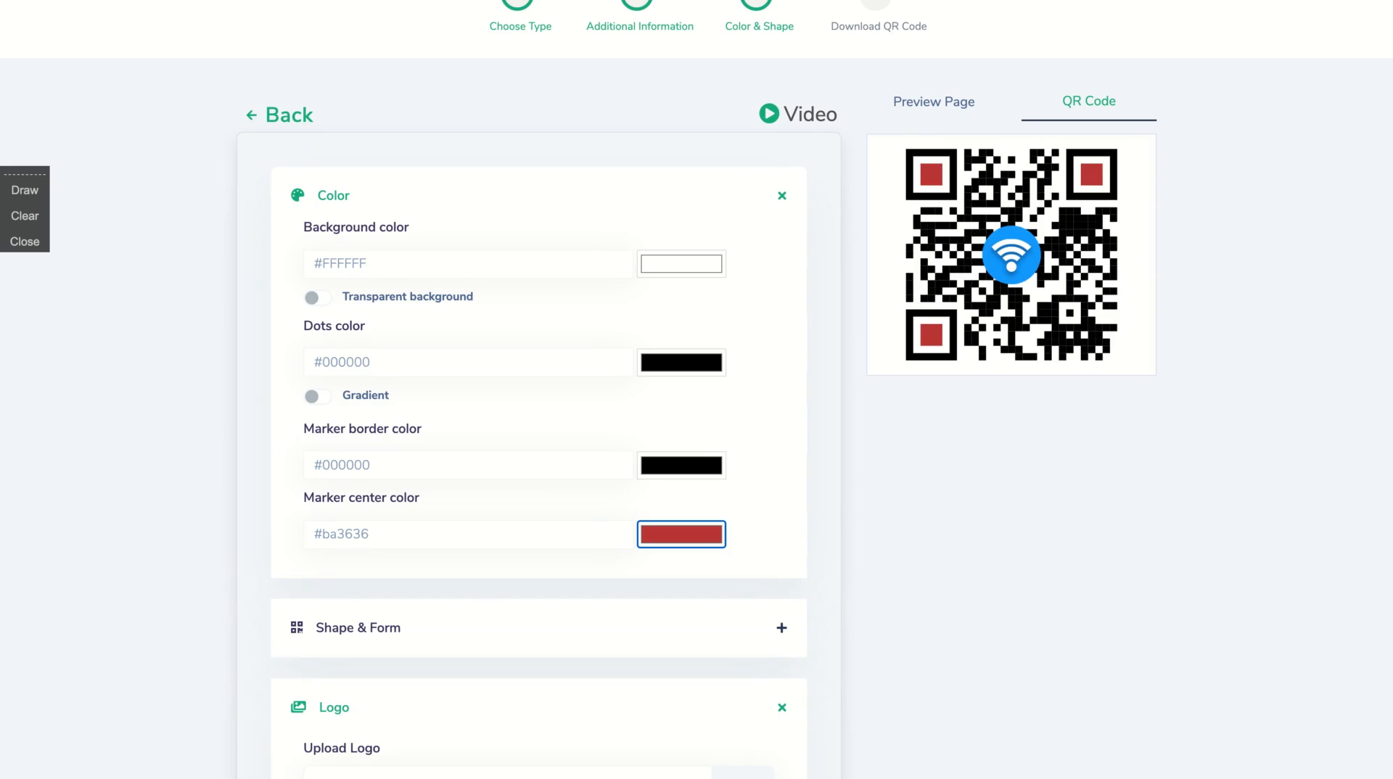
pyautogui.click(668, 475)
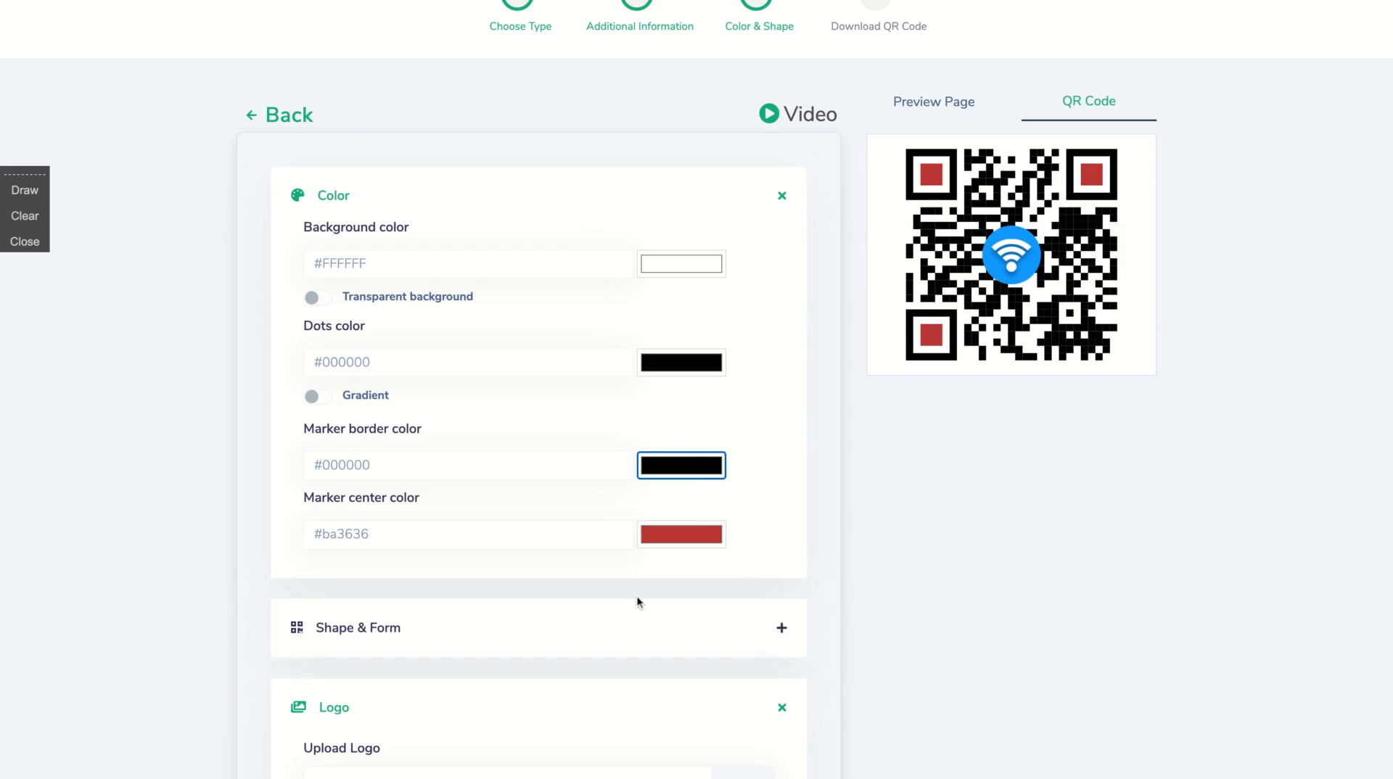
pyautogui.moveTo(637, 603)
pyautogui.mouseDown()
pyautogui.moveTo(727, 537)
pyautogui.moveTo(733, 590)
pyautogui.moveTo(807, 542)
pyautogui.mouseUp()
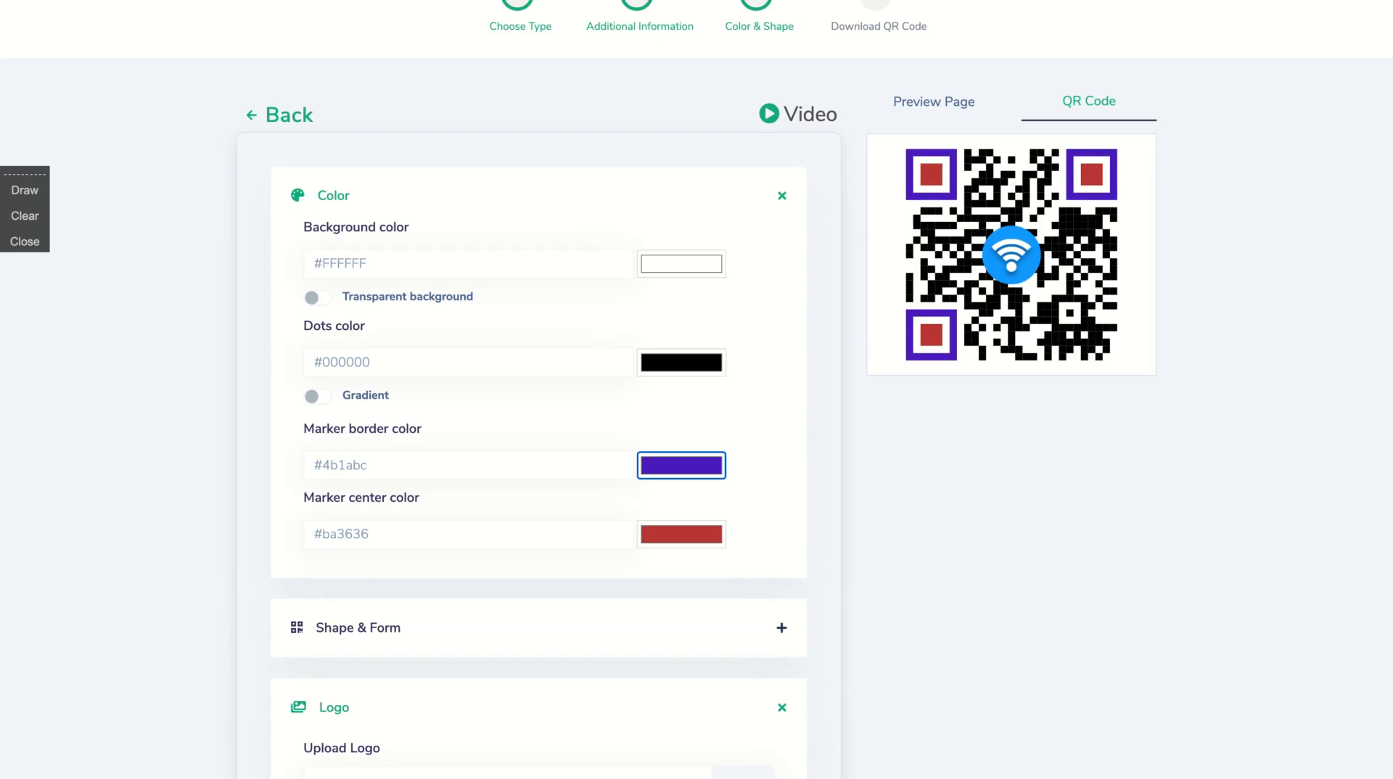
# Look over the Video QR code's color, shape and logo settings and continue to the download stage.
pyautogui.scroll(-1, 610, 348)
pyautogui.scroll(1, 610, 349)
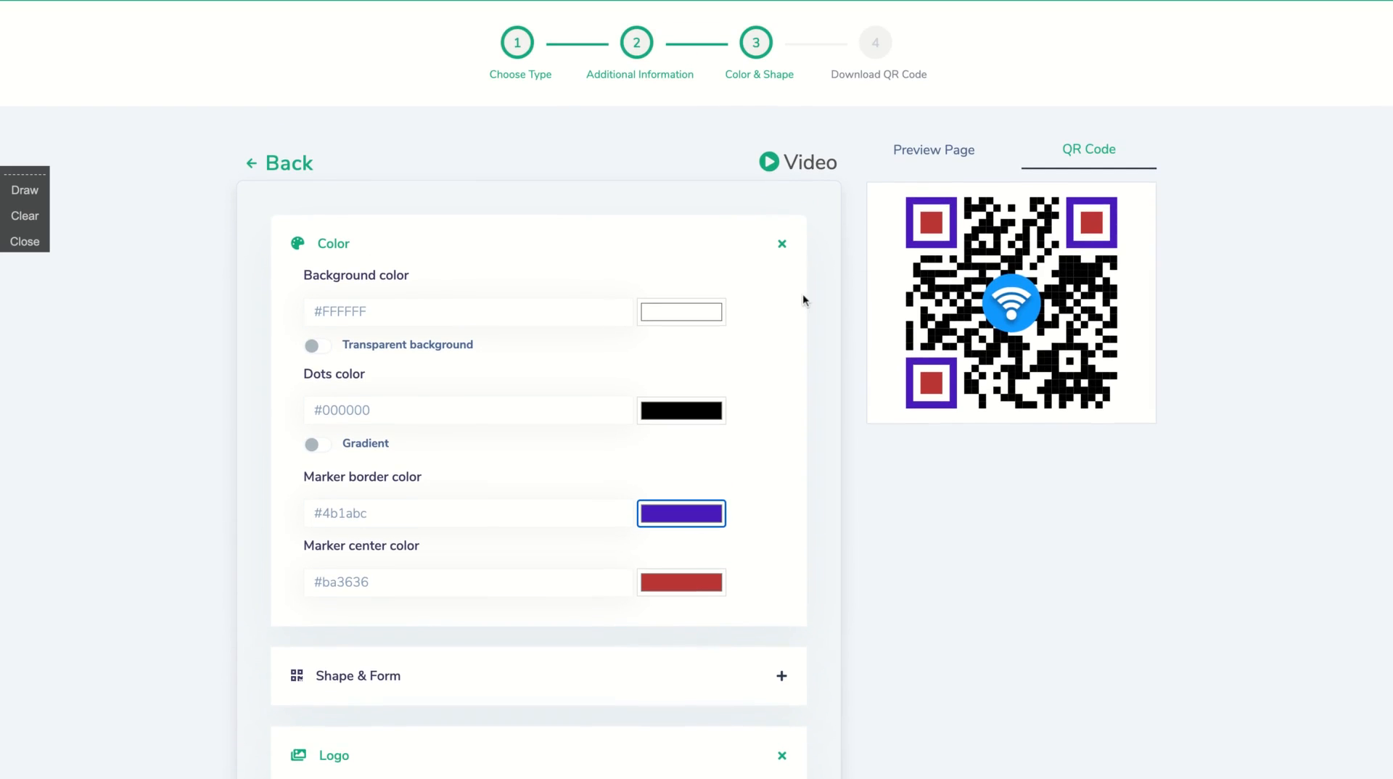
pyautogui.scroll(-5, 803, 293)
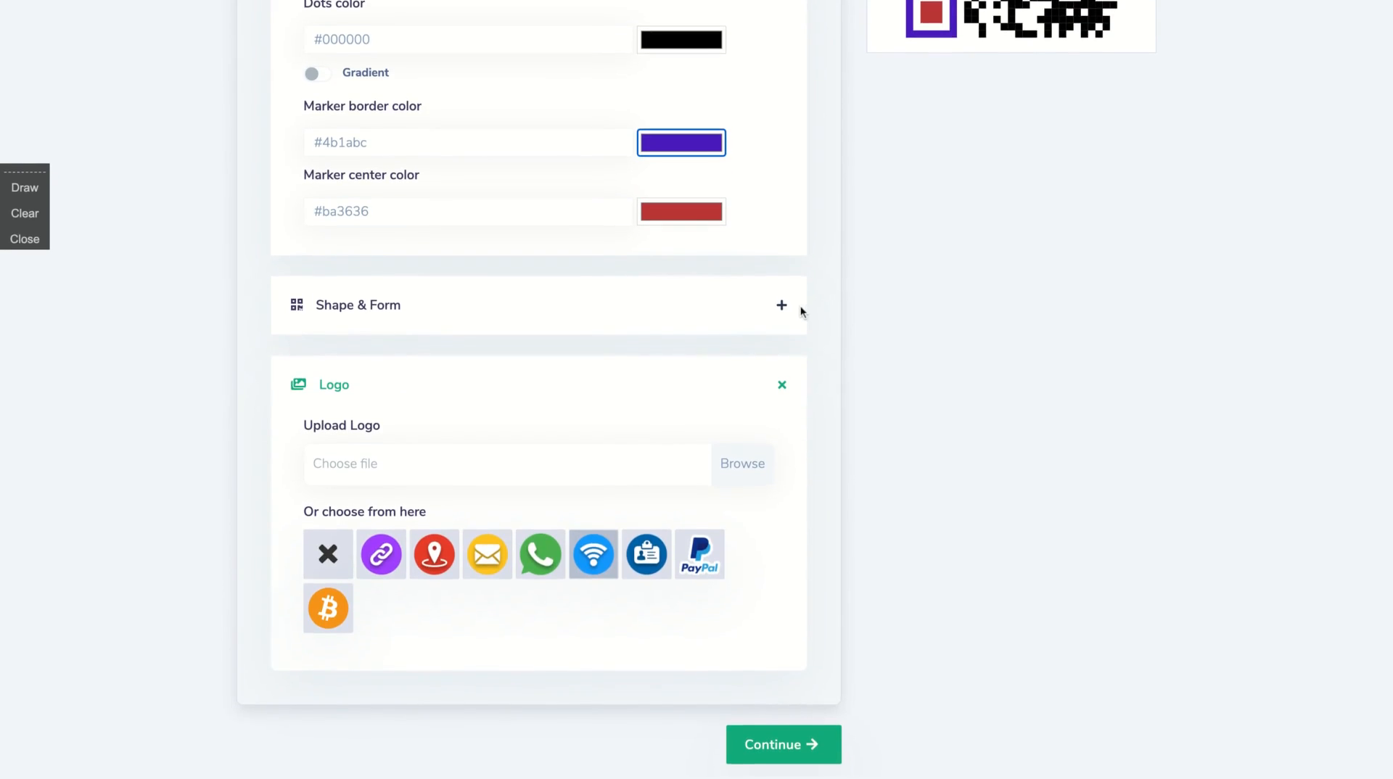
pyautogui.click(797, 748)
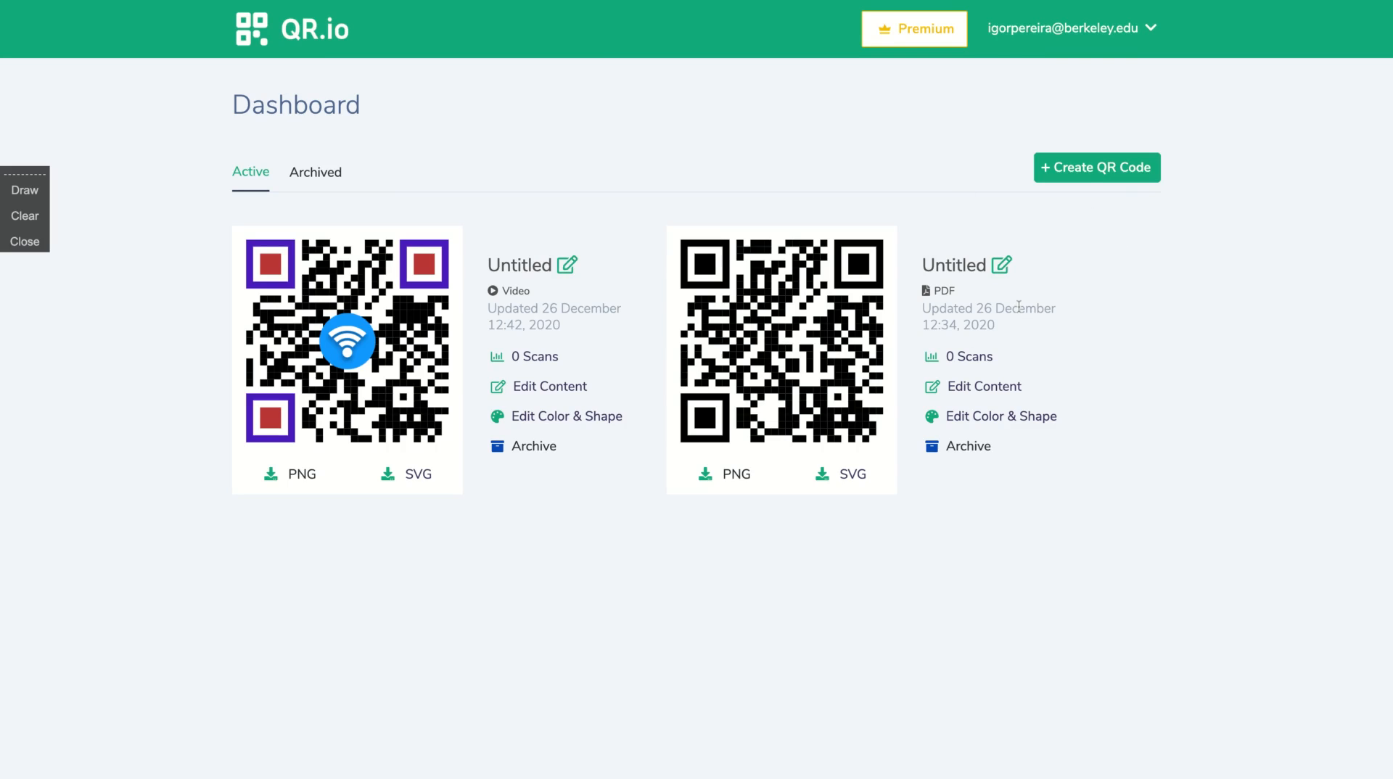
# Start a new dynamic QR code of the PDF type and review its page color, page information and file fields.
pyautogui.click(1086, 169)
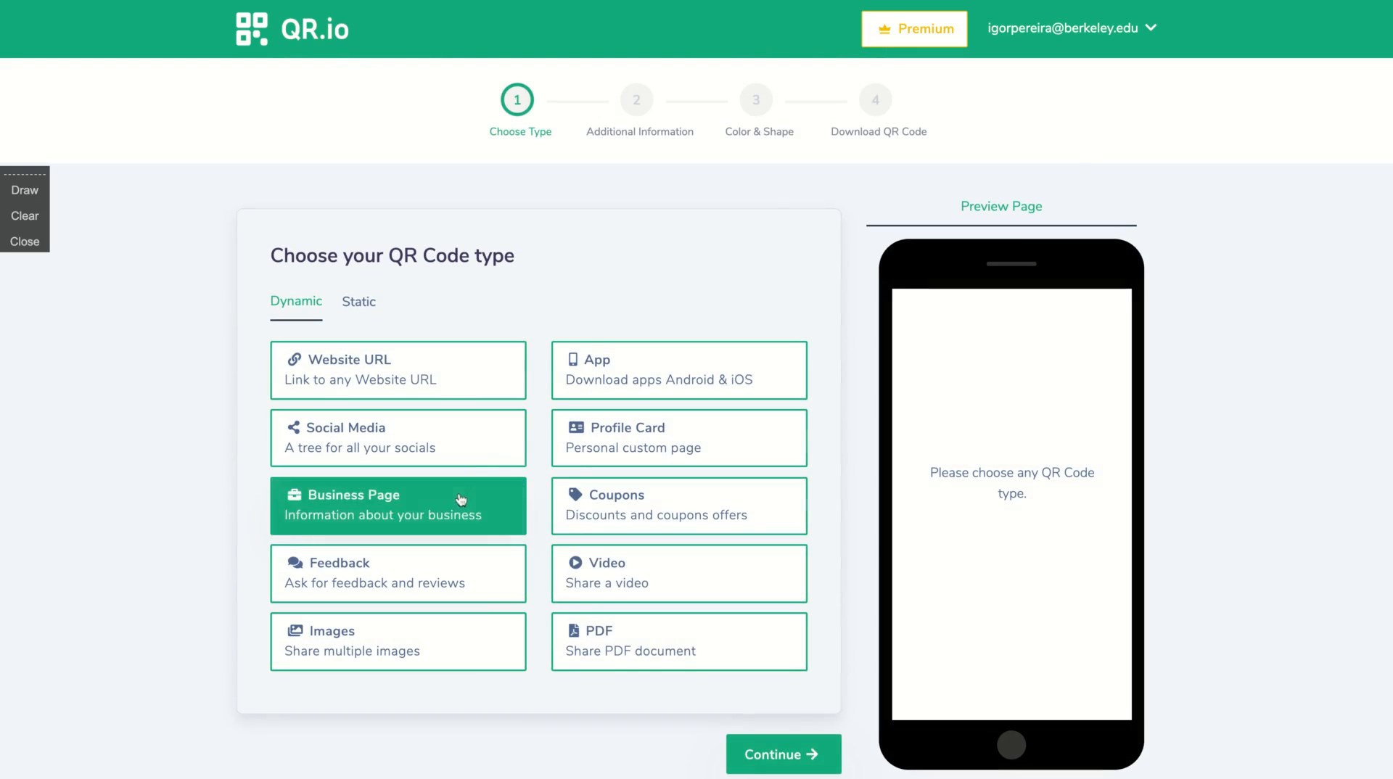
pyautogui.click(597, 642)
pyautogui.scroll(-1, 653, 581)
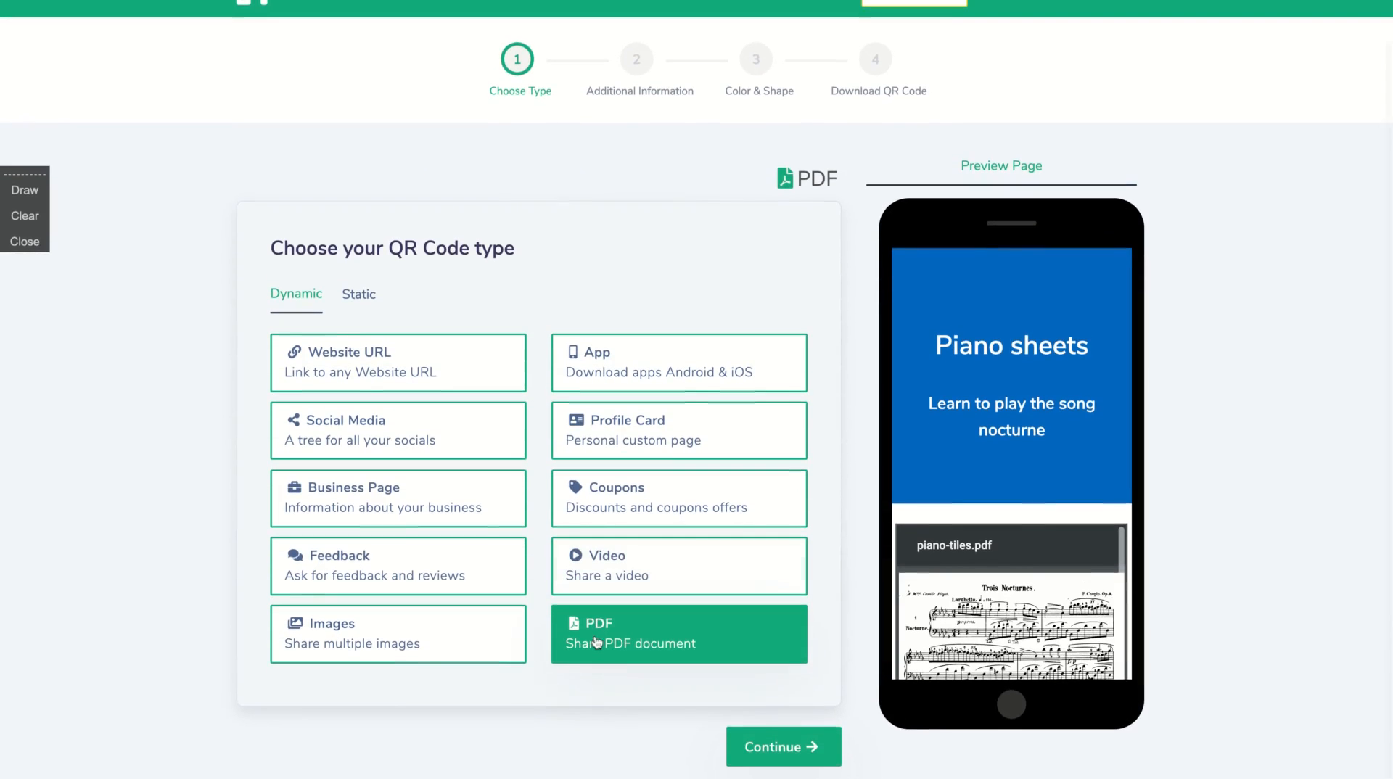
pyautogui.click(763, 741)
pyautogui.scroll(-3, 764, 653)
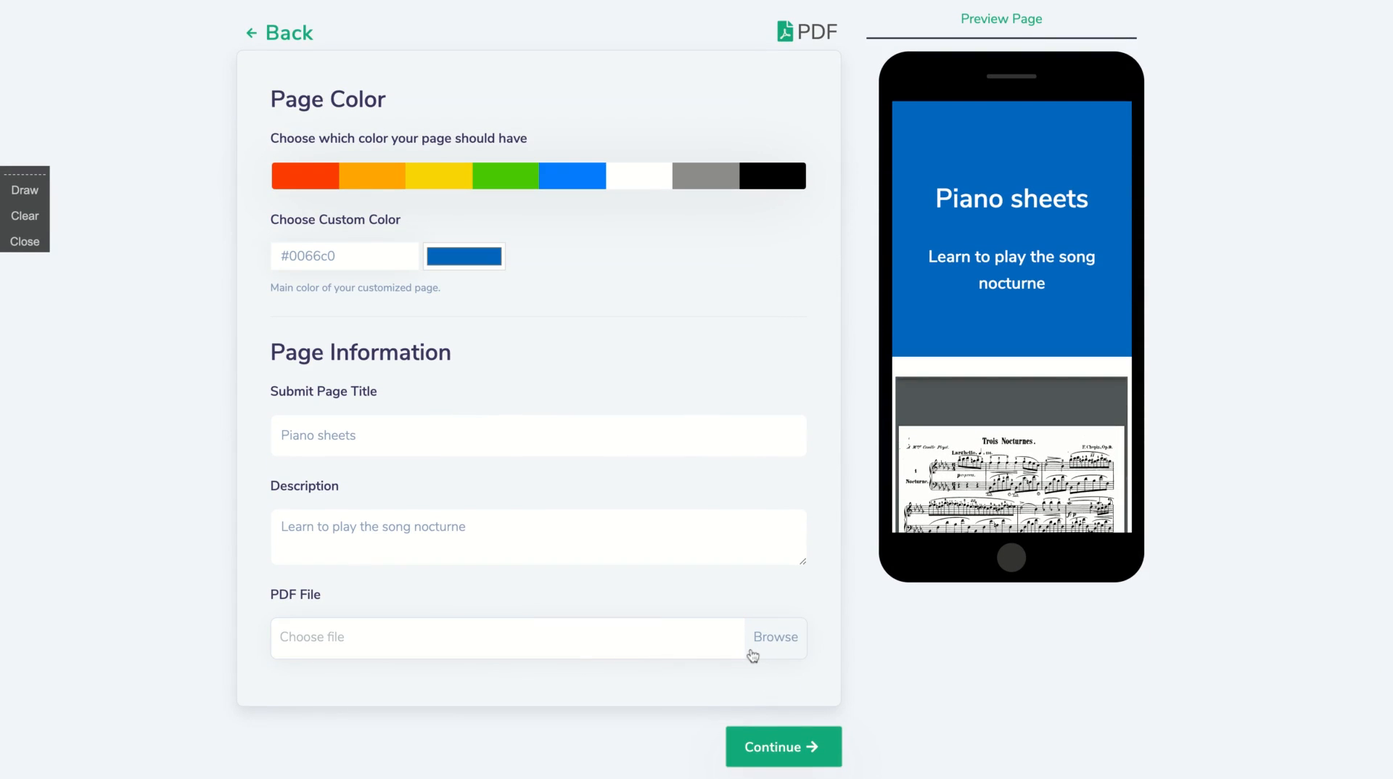
pyautogui.scroll(3, 314, 193)
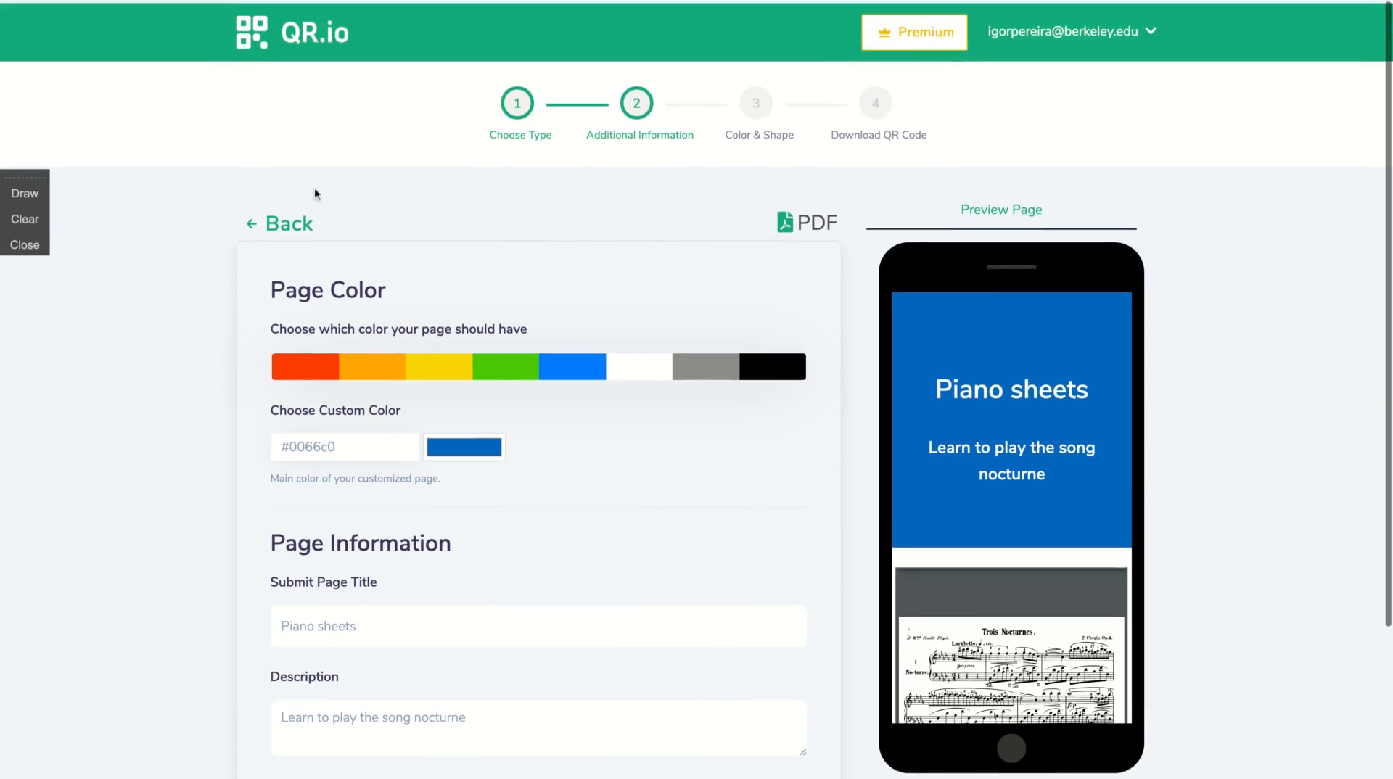
# Return to the type selection and switch the new QR code to the dynamic Website URL type.
pyautogui.click(266, 222)
pyautogui.scroll(-1, 346, 392)
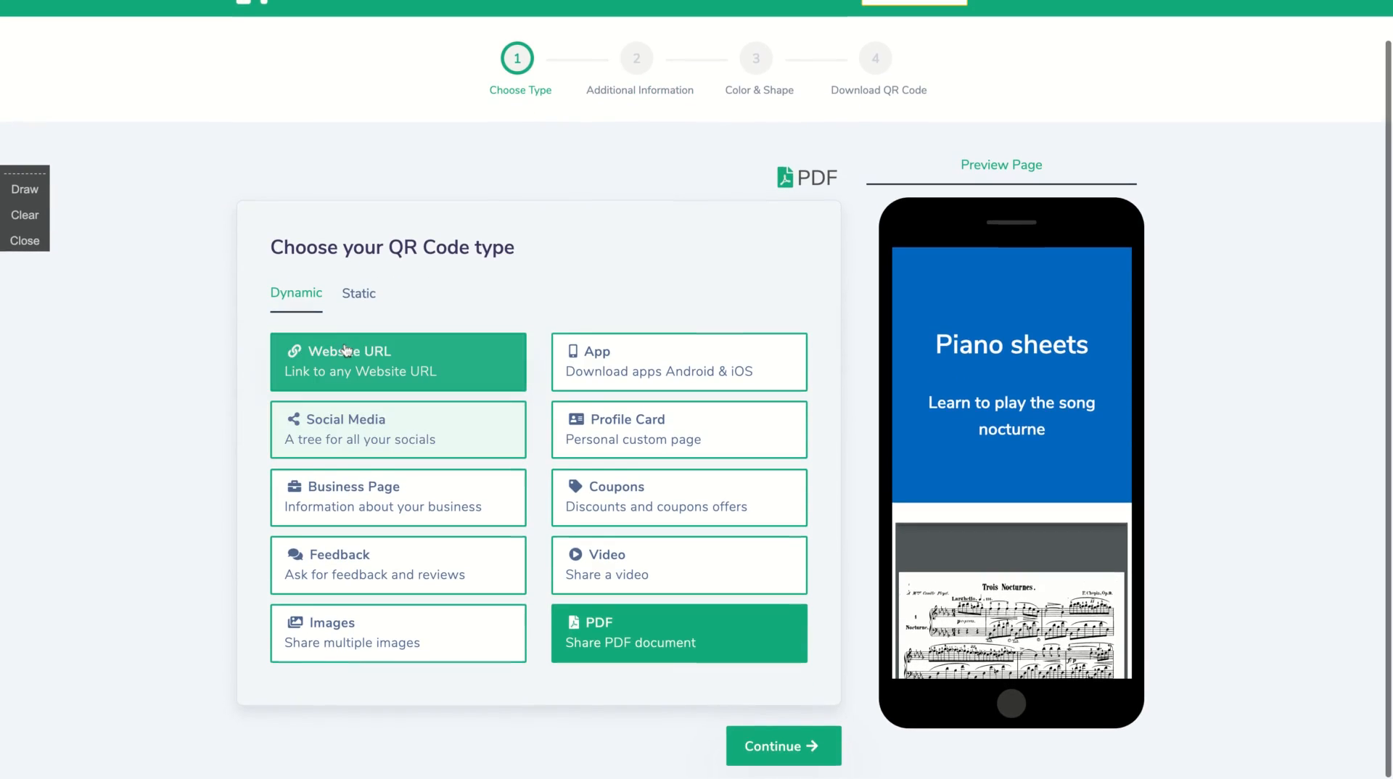
pyautogui.click(346, 351)
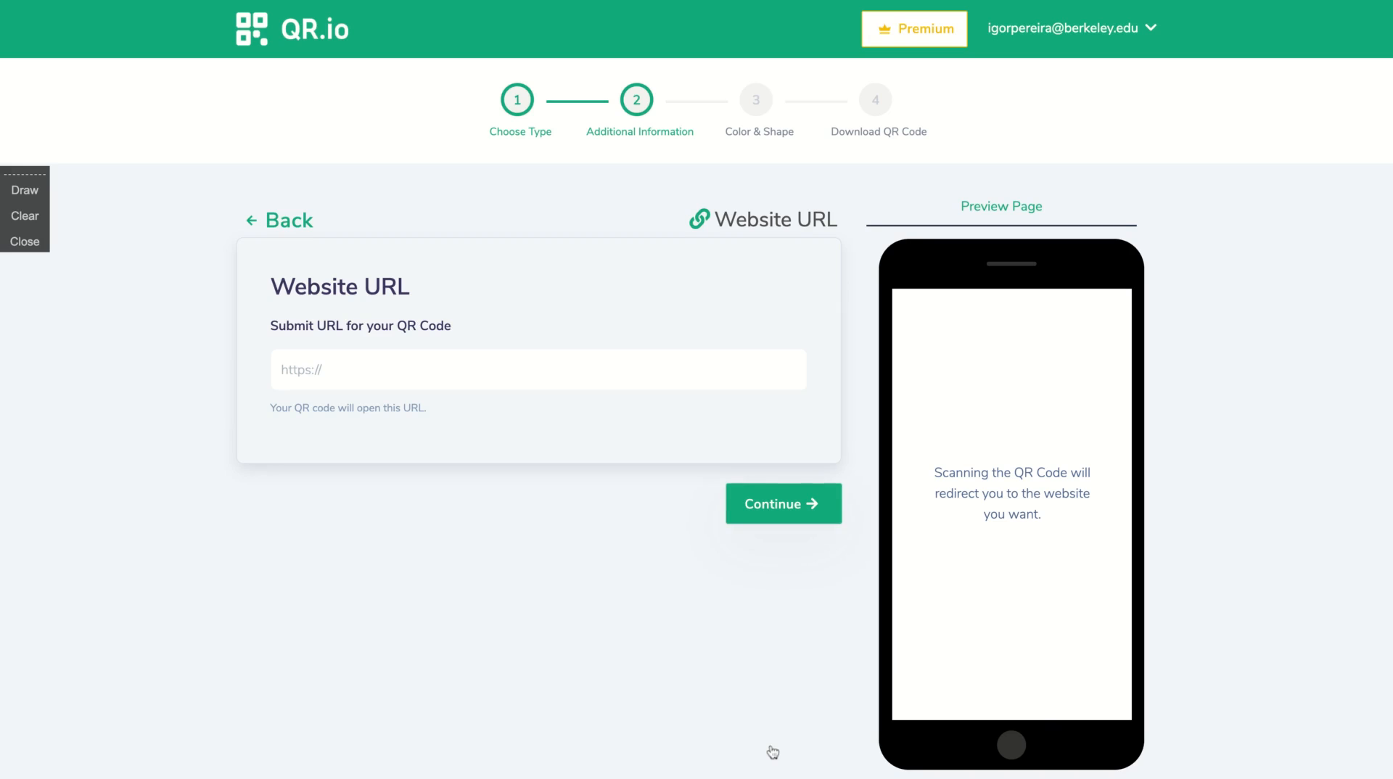
pyautogui.click(395, 367)
pyautogui.write('https://dreit')
pyautogui.press('BackSpace')
pyautogui.press('BackSpace')
pyautogui.press('BackSpace')
pyautogui.press('BackSpace')
pyautogui.press('BackSpace')
pyautogui.write('marketinglilac.com')
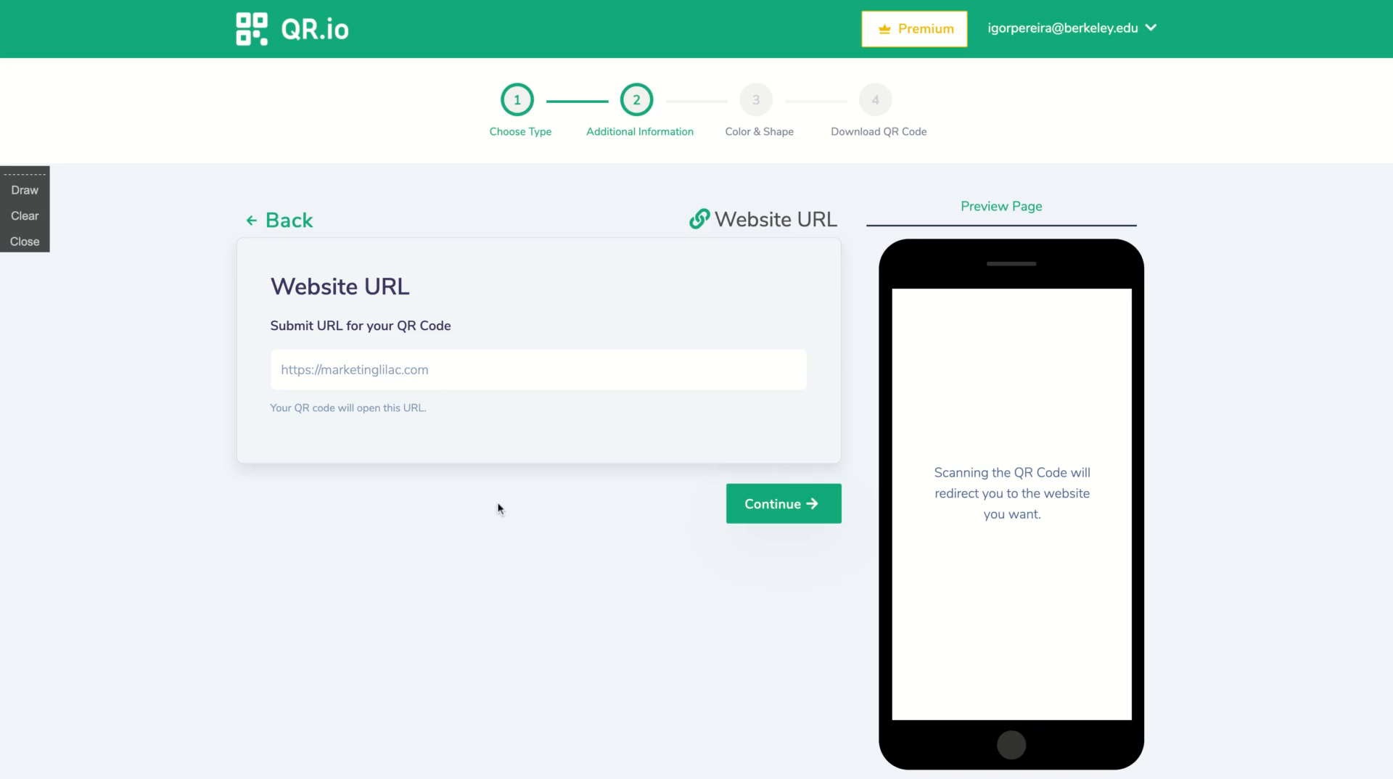
pyautogui.click(771, 508)
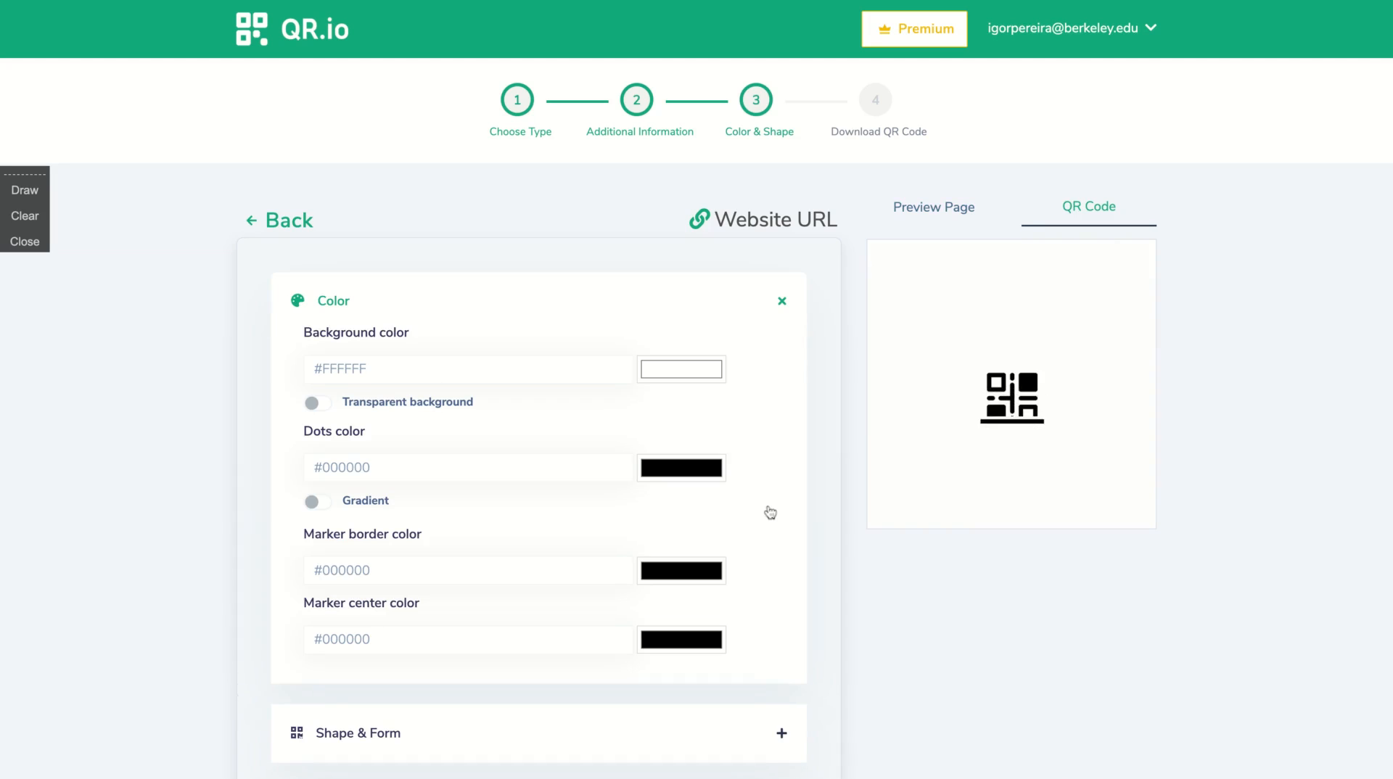
# Place the green phone logo in the center of the Website URL QR code and return to the dashboard.
pyautogui.scroll(-3, 713, 516)
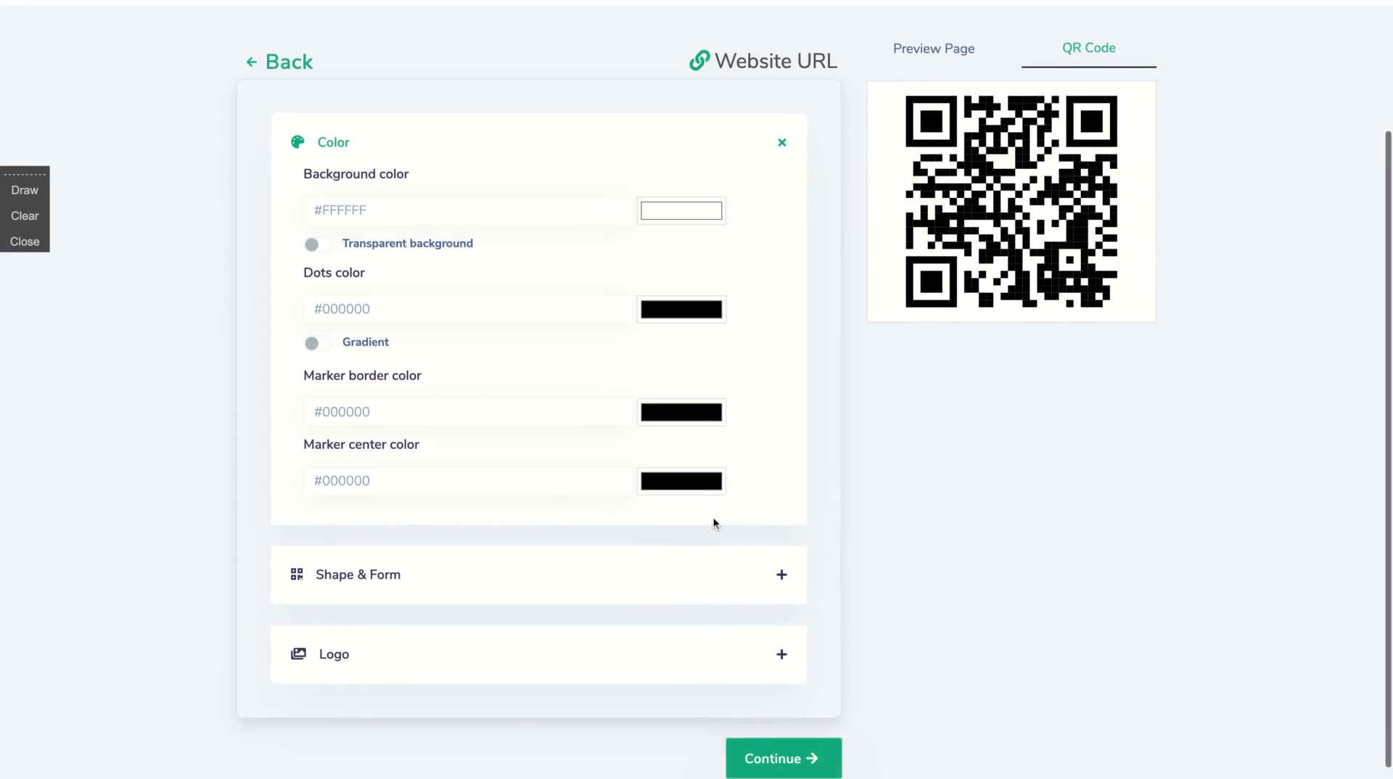
pyautogui.click(628, 644)
pyautogui.scroll(-3, 629, 644)
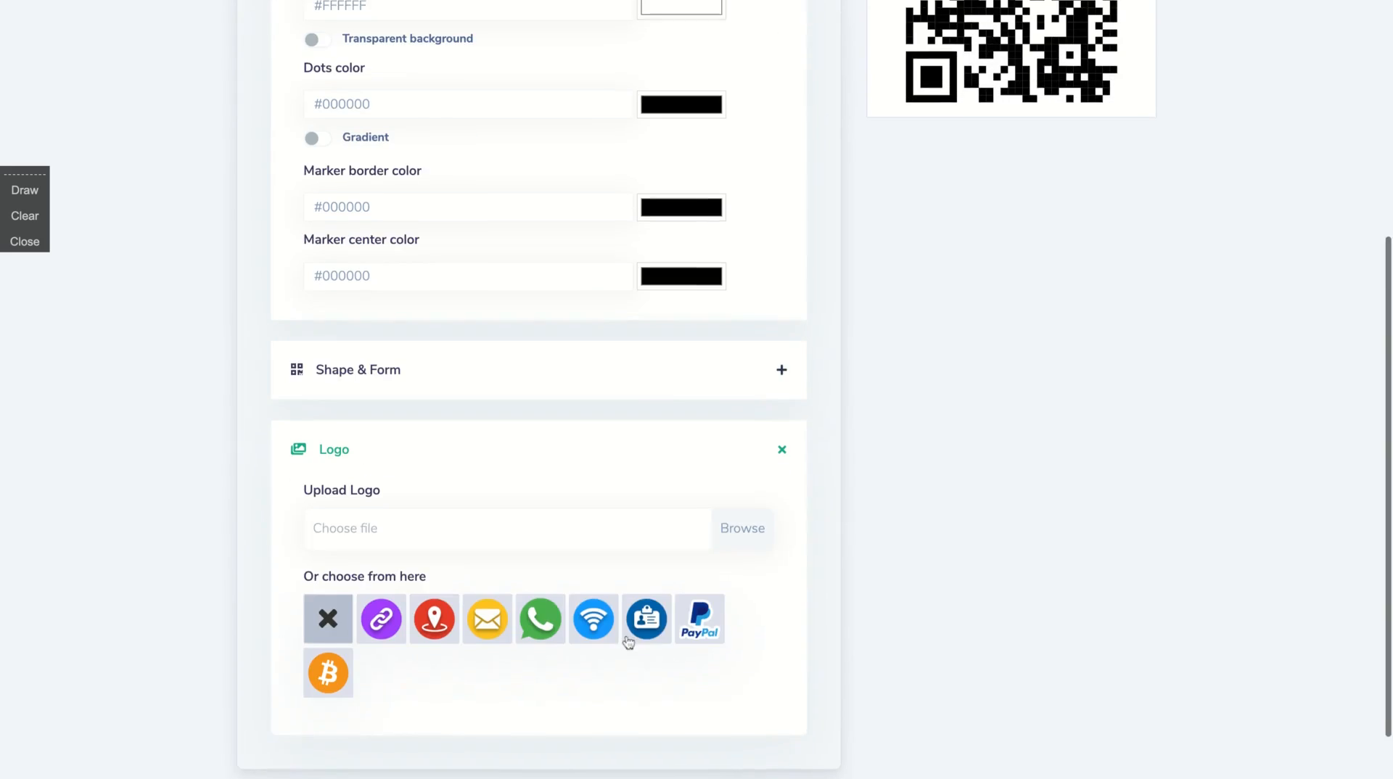
pyautogui.click(523, 628)
pyautogui.scroll(4, 526, 625)
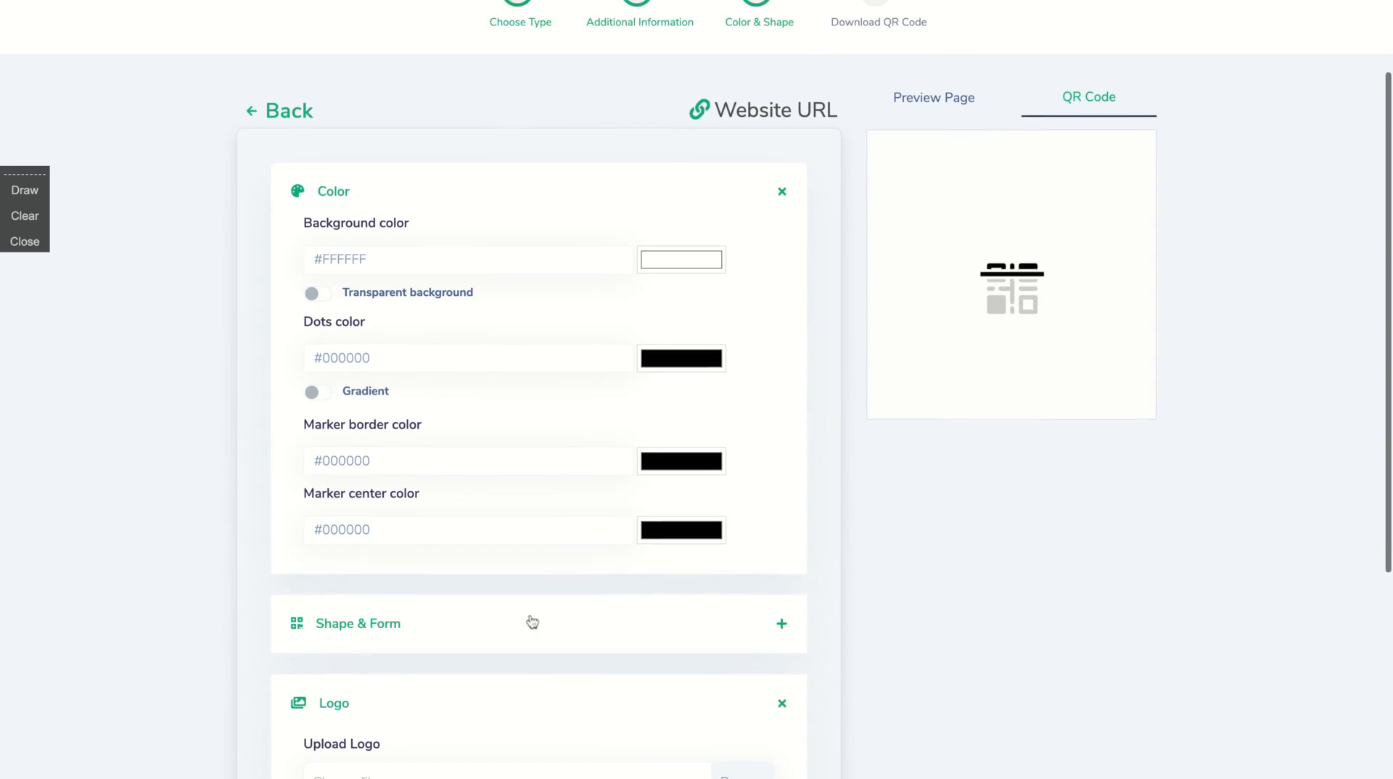
pyautogui.scroll(2, 860, 255)
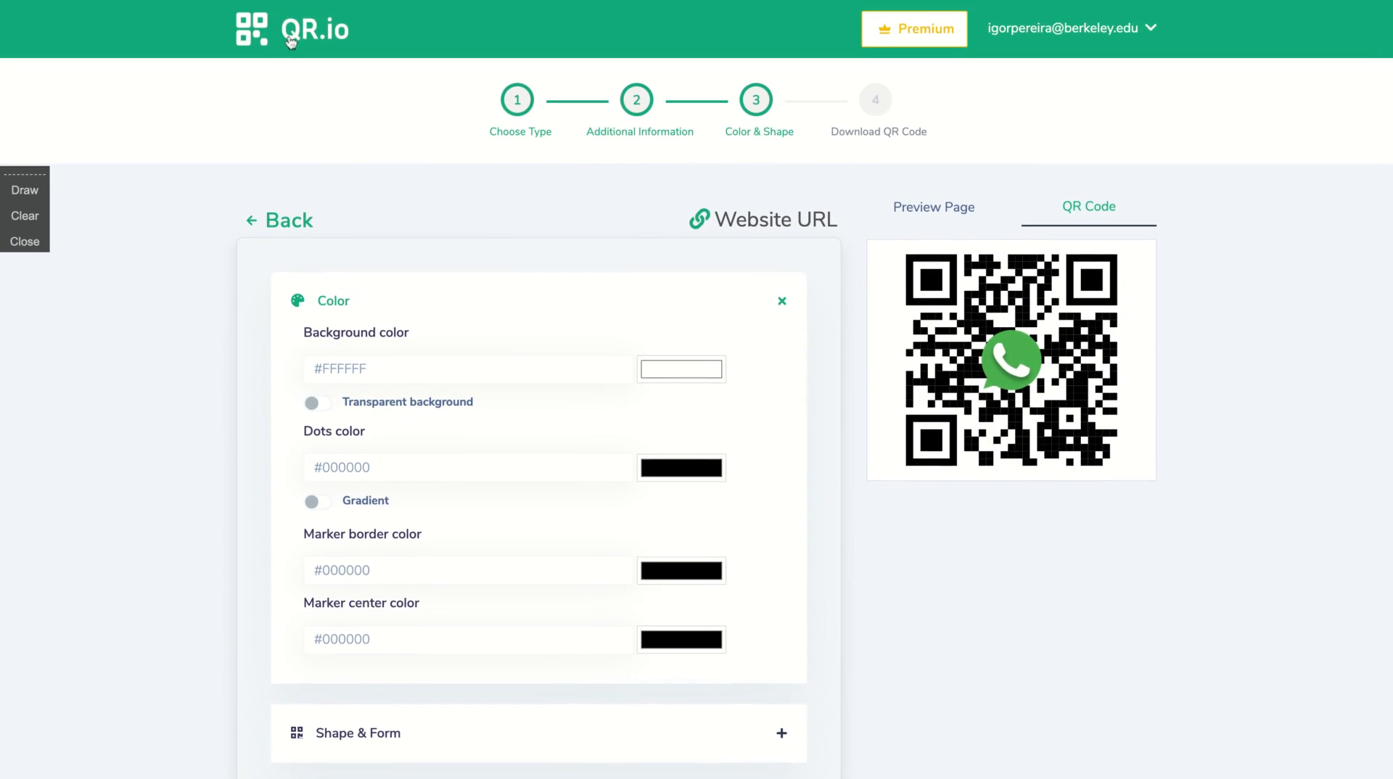
pyautogui.click(291, 41)
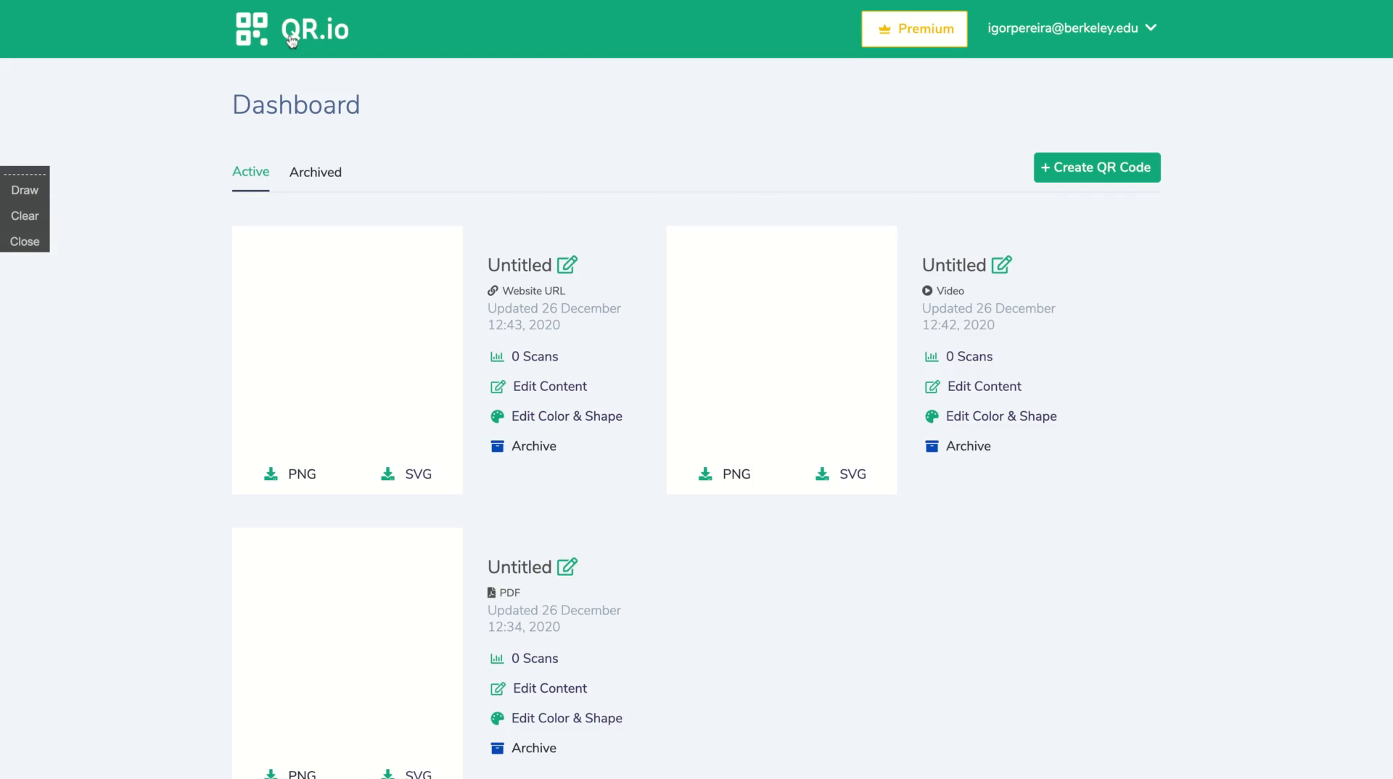